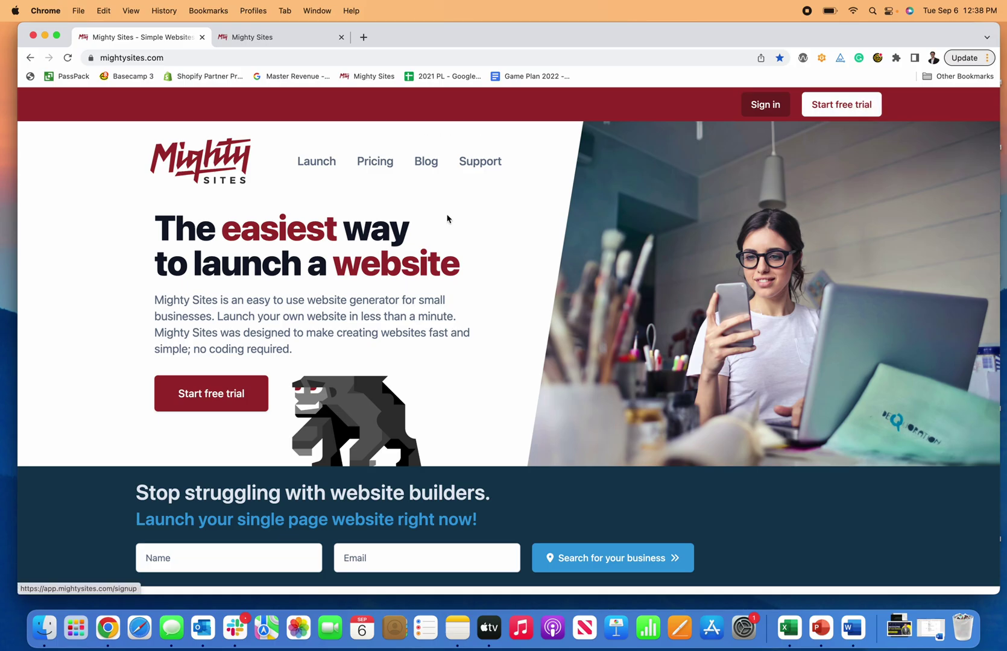
Step: Browse the business category grid and start a site for the Educational Consultant category
scroll(424, 235, "down", 20)
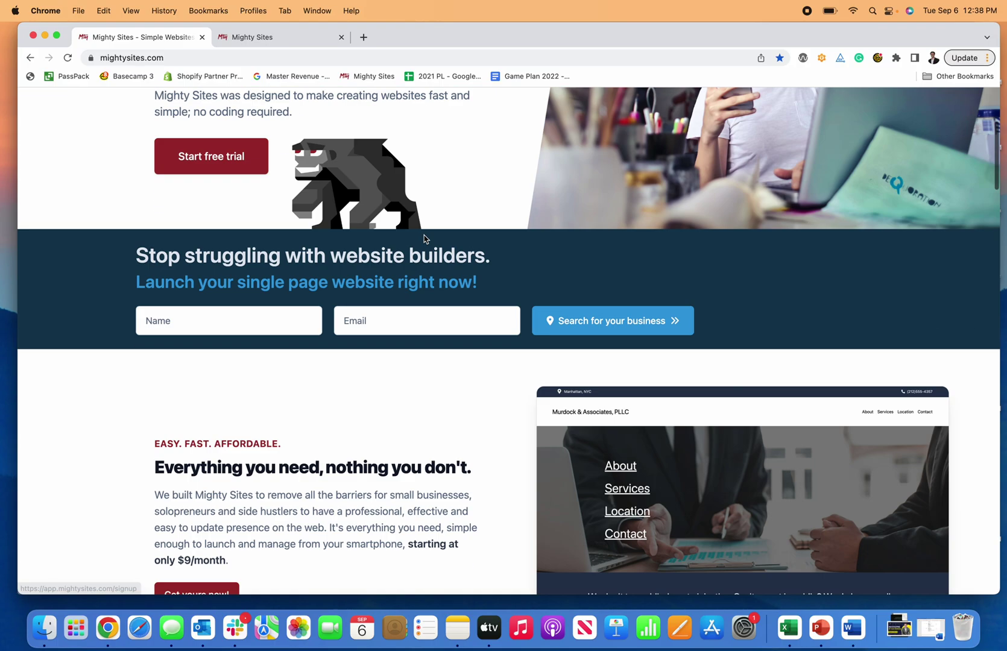
scroll(425, 236, "down", 5)
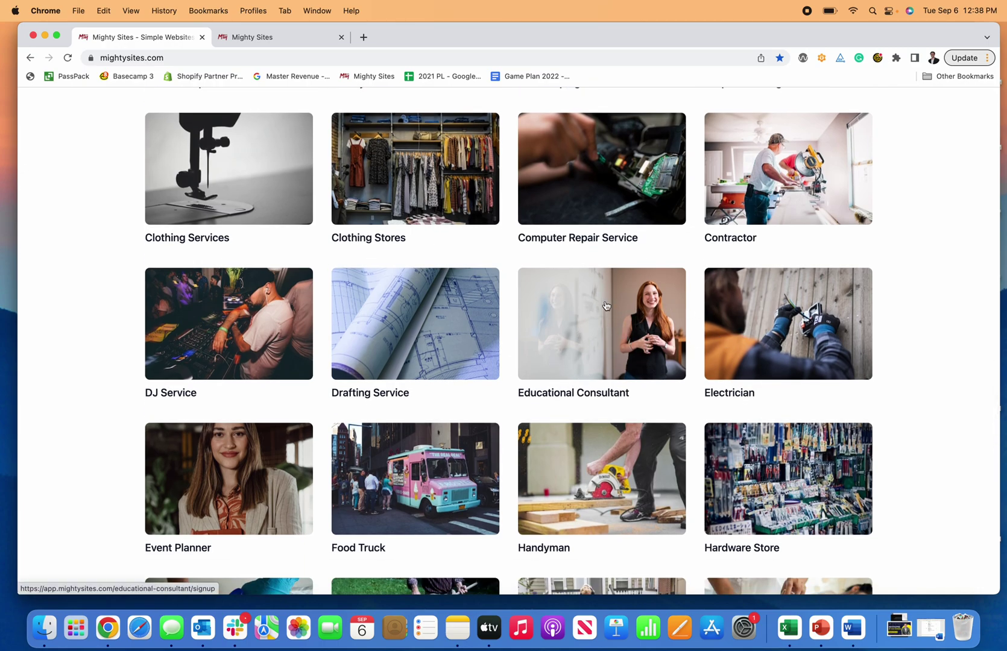
left_click(284, 37)
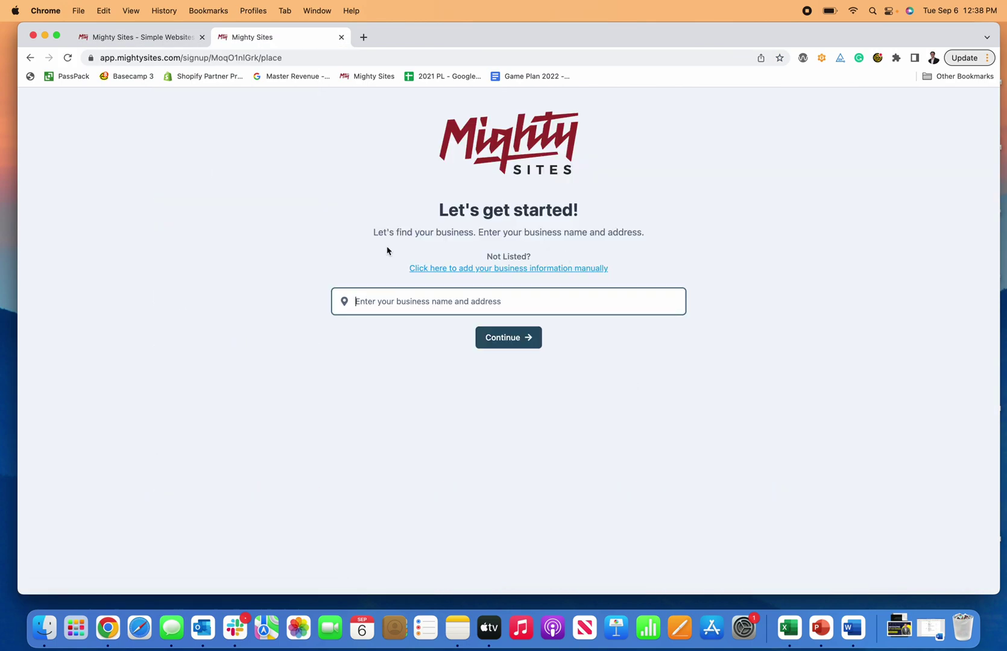
Step: Search for and select the 'Education Consulting' business listing on Adams Street, Denver, CO
left_click(442, 309)
key("Return")
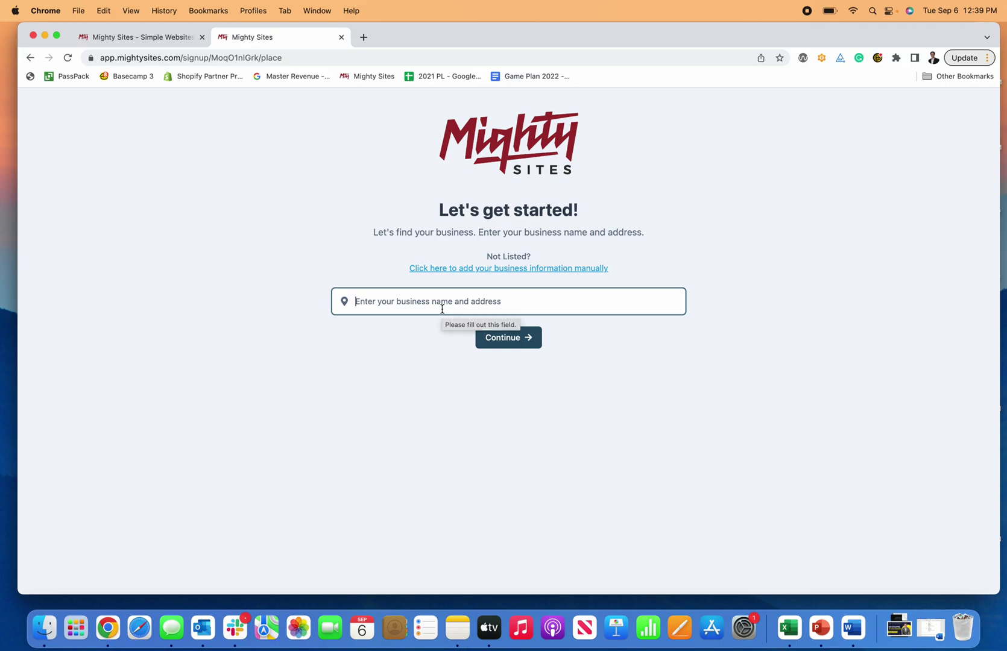
type("colle")
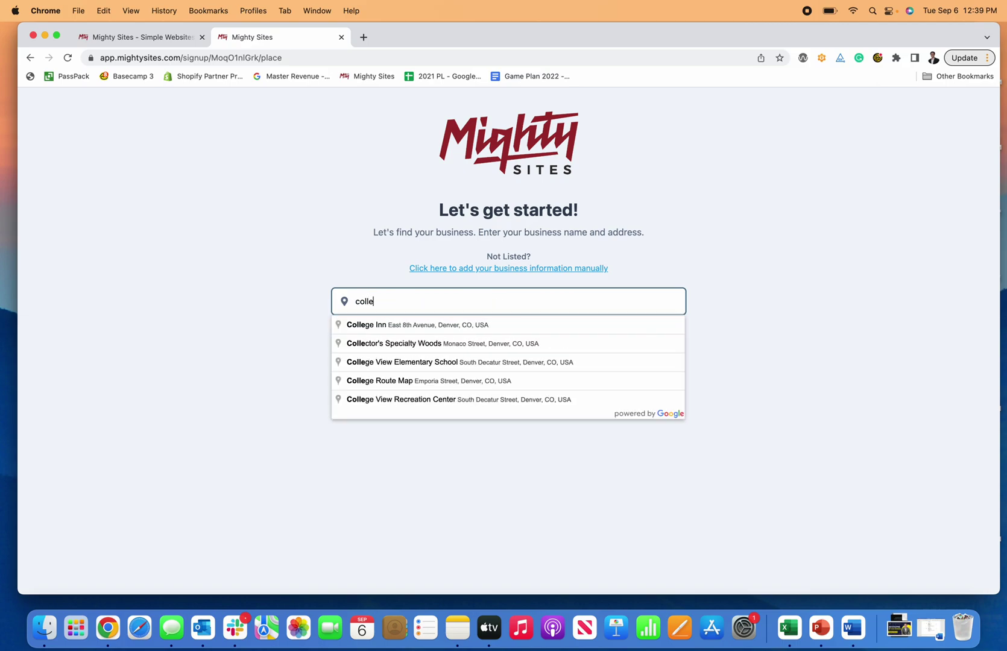
type("ge con")
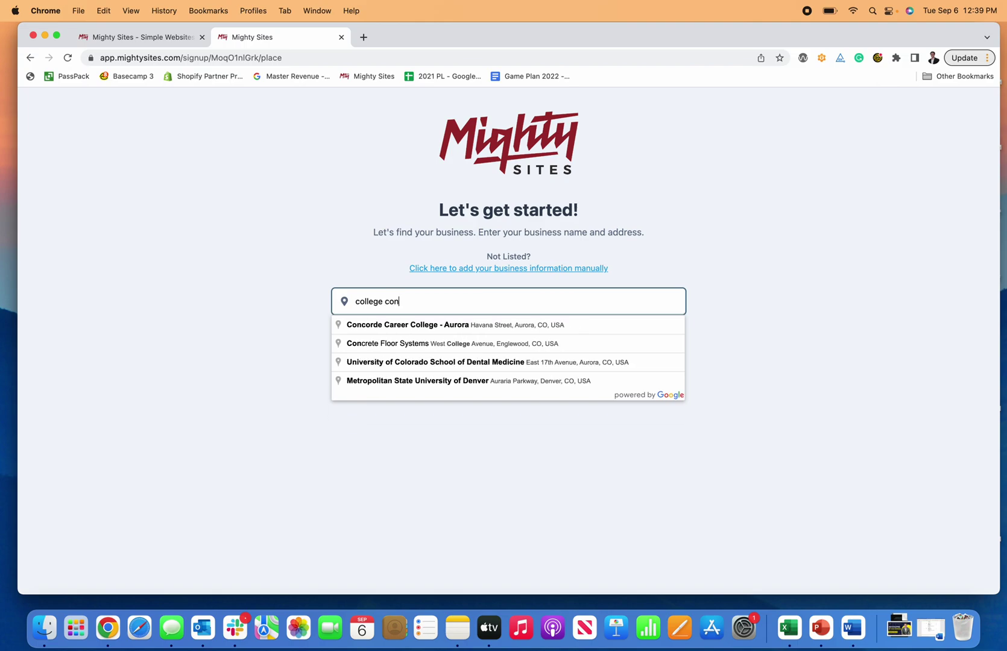
type("sulta")
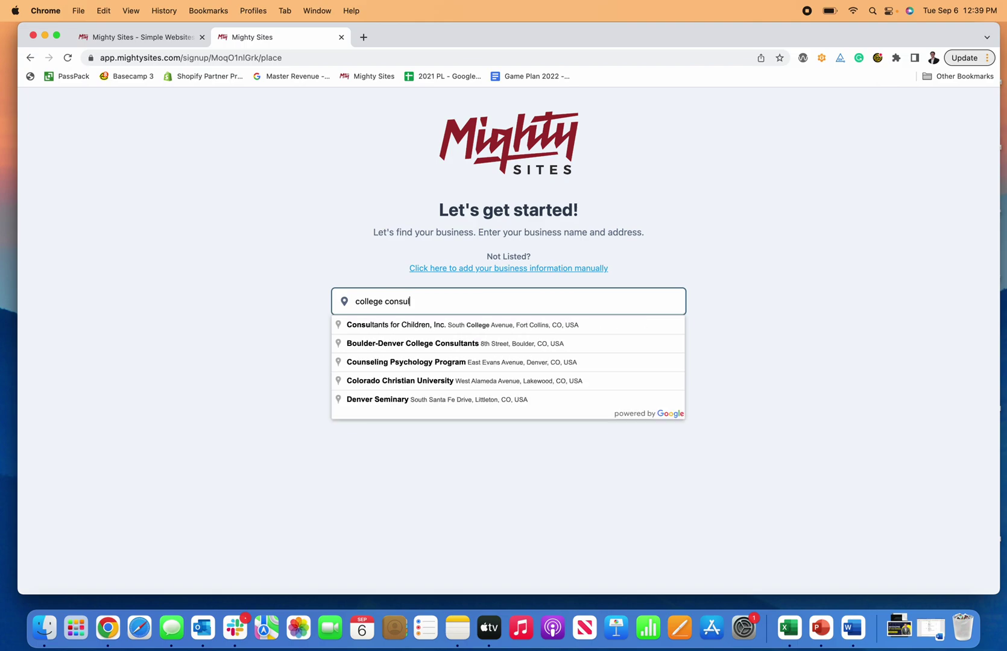
key("BackSpace")
key("BackSpace")
key("BackSpace")
key("BackSpace")
key("BackSpace")
key("BackSpace")
key("BackSpace")
key("BackSpace")
key("BackSpace")
key("BackSpace")
key("BackSpace")
key("BackSpace")
key("BackSpace")
key("BackSpace")
key("BackSpace")
key("BackSpace")
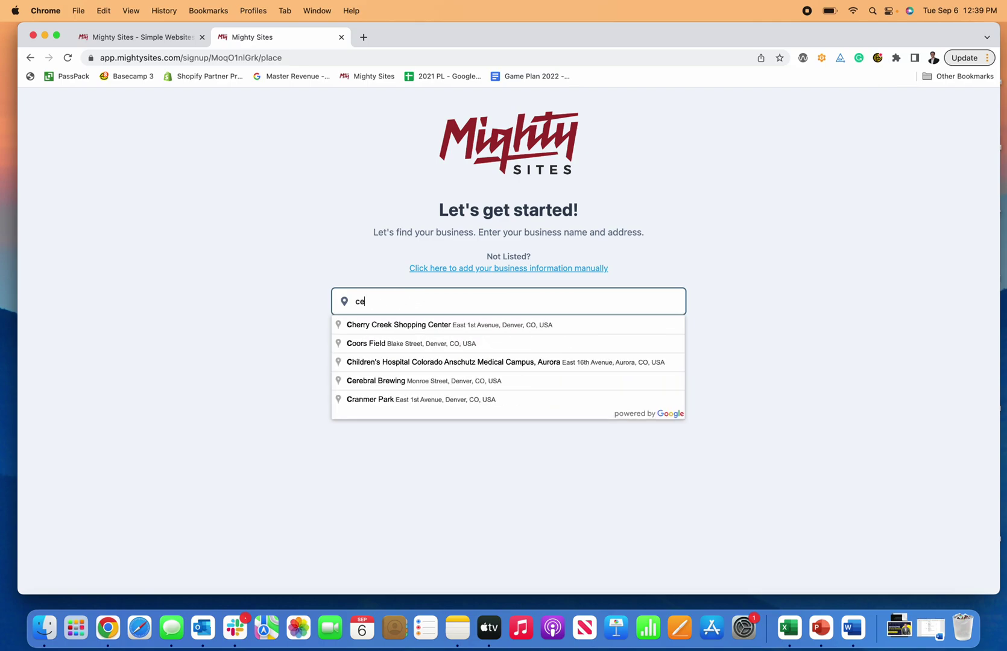
type("education consu")
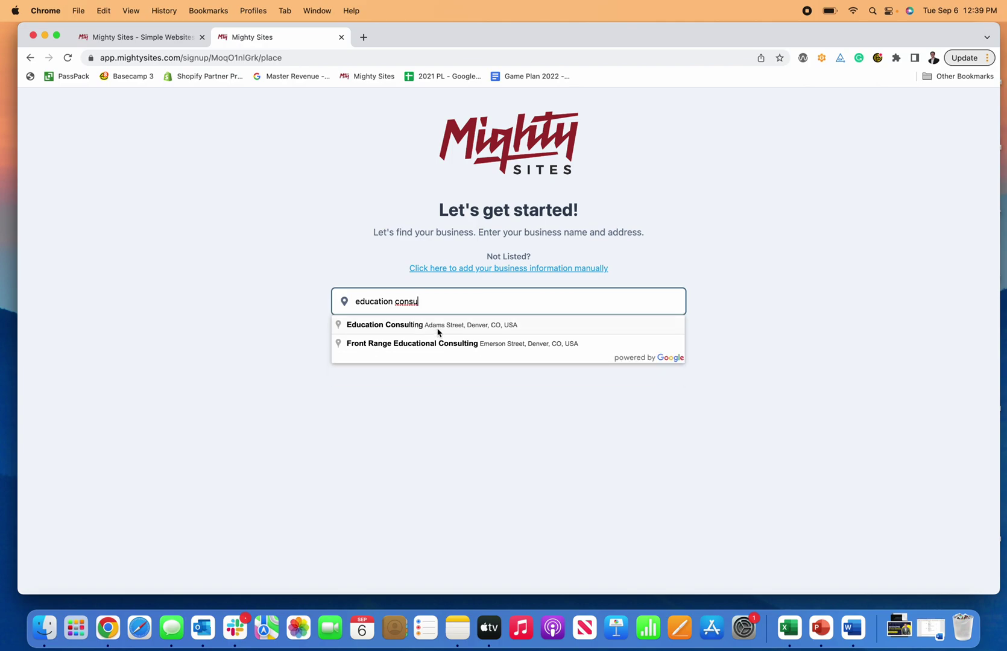
left_click(437, 329)
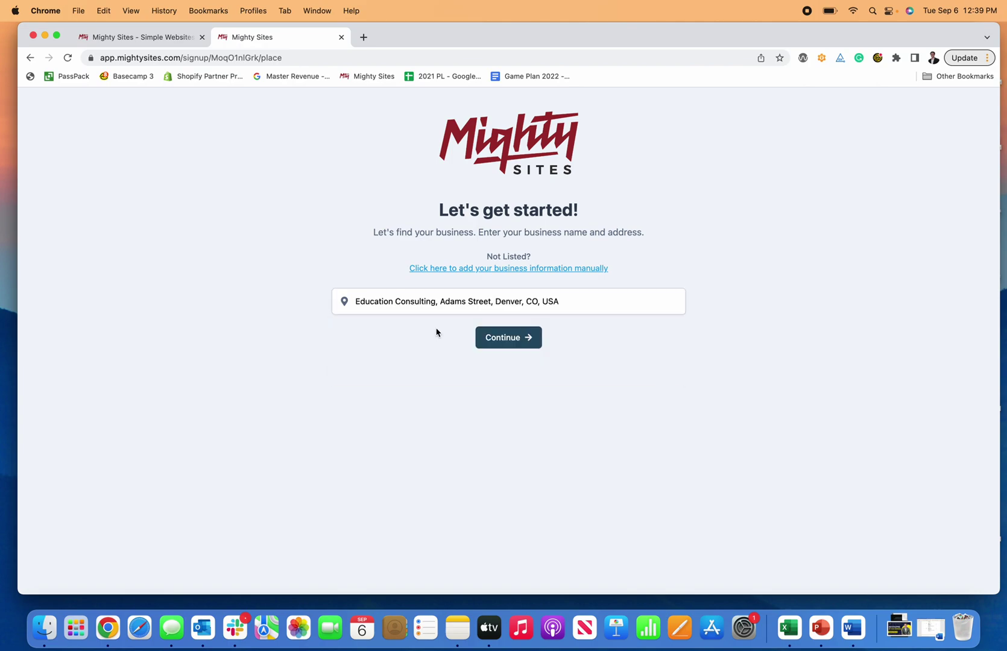
Step: Continue to the business details and set Monday's hours to 8:00am–5:00pm
left_click(507, 339)
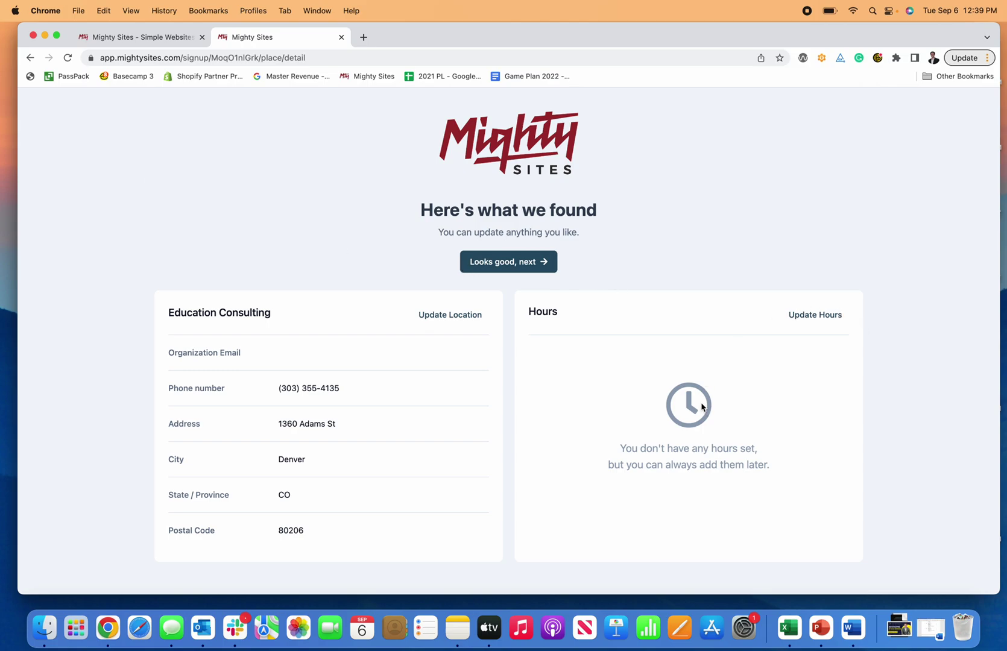
left_click(823, 314)
scroll(814, 359, "down", 2)
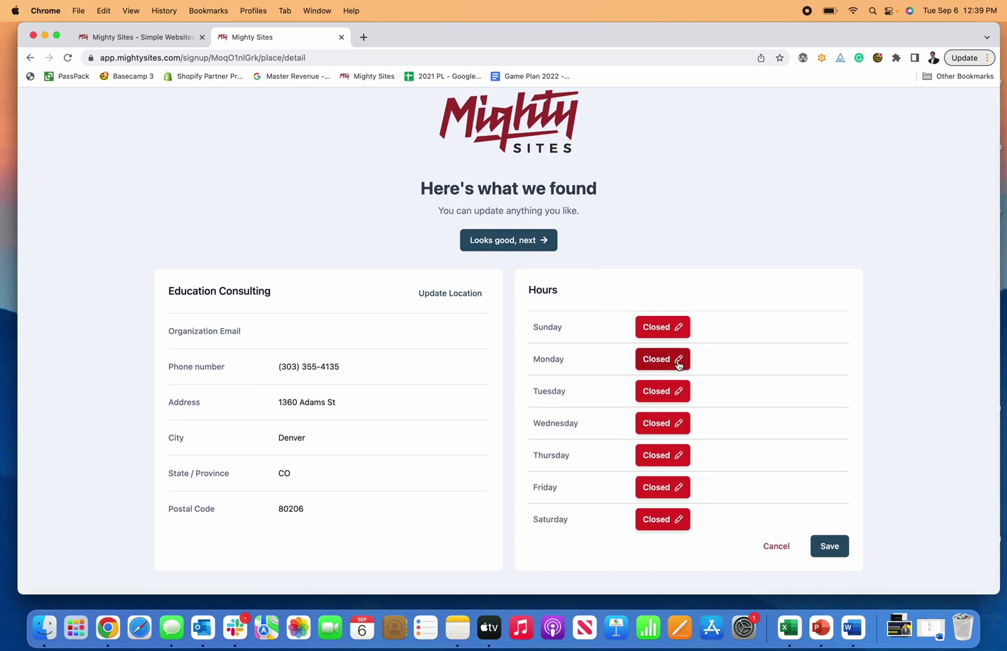
left_click(678, 360)
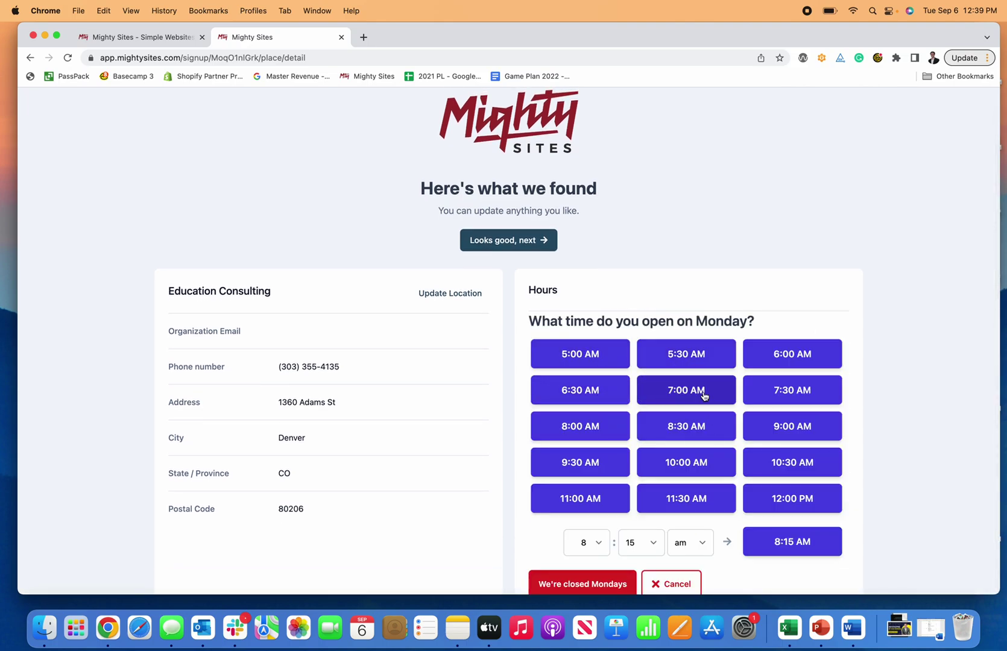
left_click(579, 433)
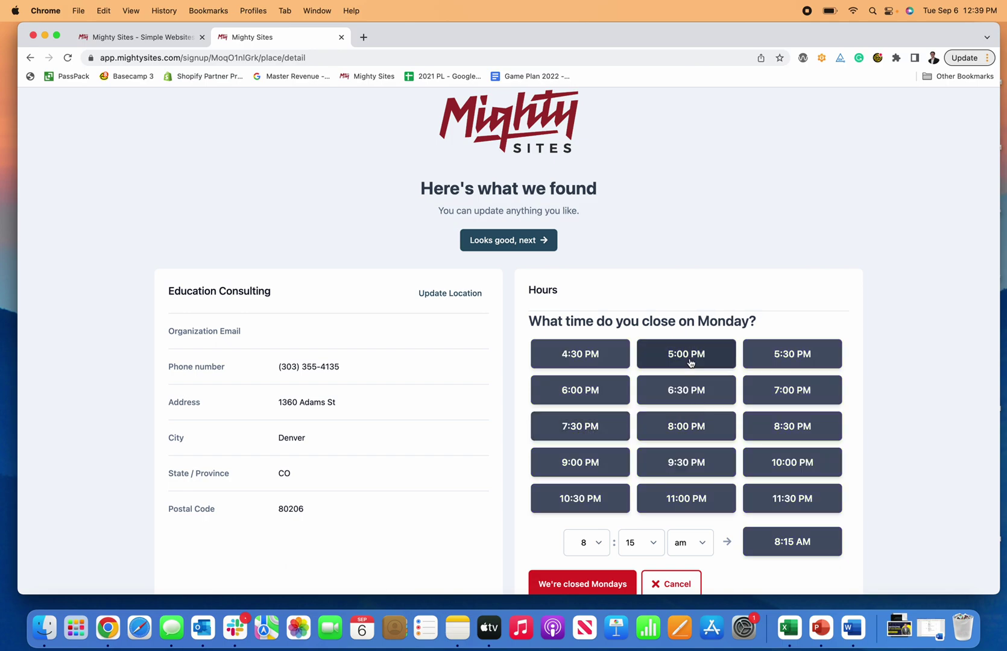
left_click(688, 355)
Step: Set Tuesday to 8:15am–6:30pm and Wednesday to 8:30am–4:30pm
left_click(674, 393)
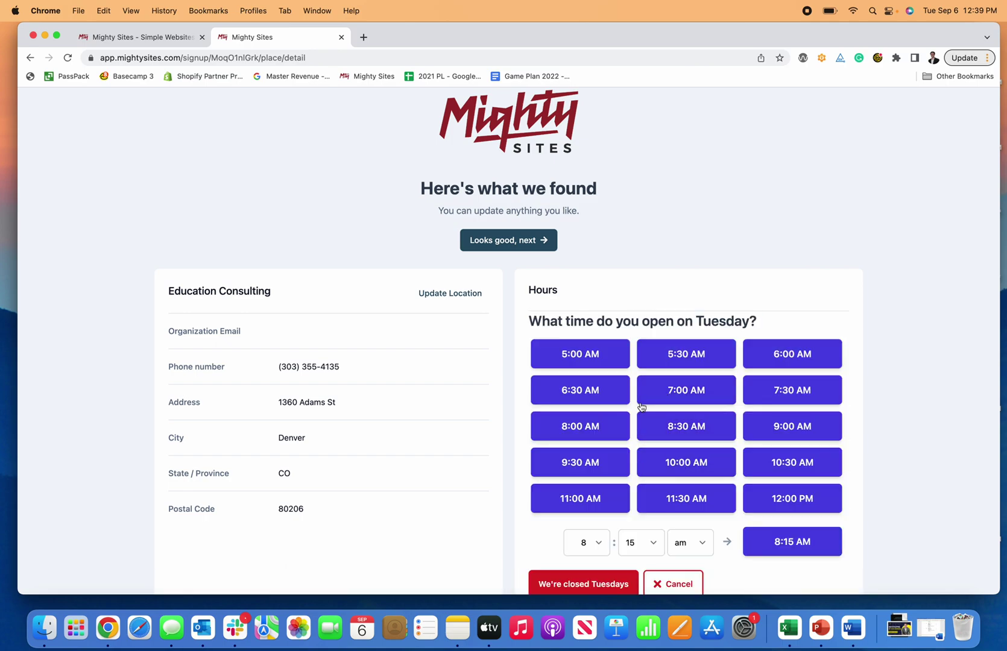
scroll(658, 446, "down", 2)
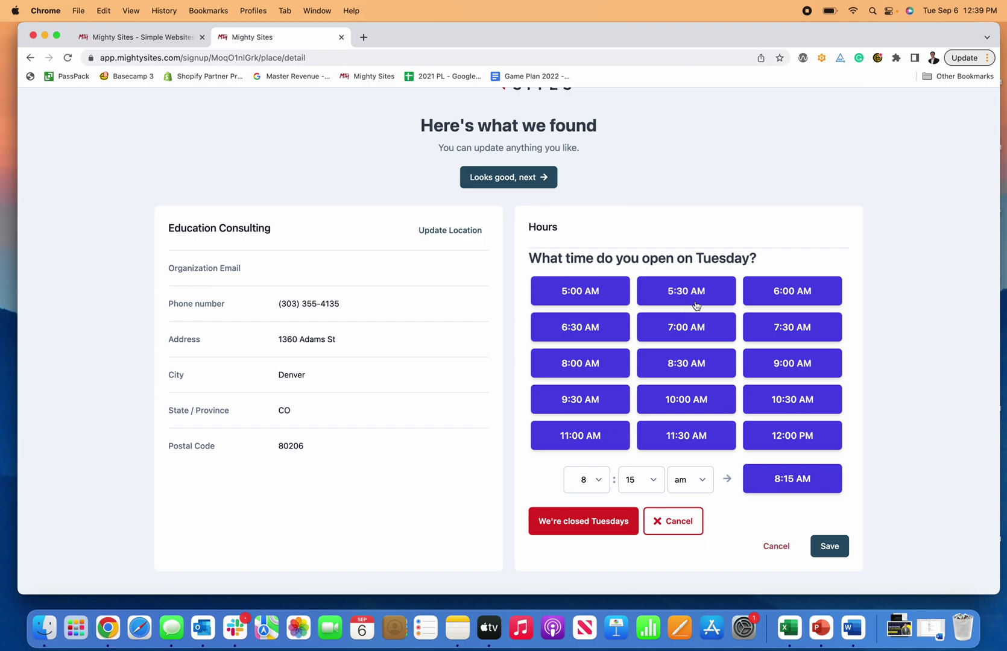
left_click(789, 480)
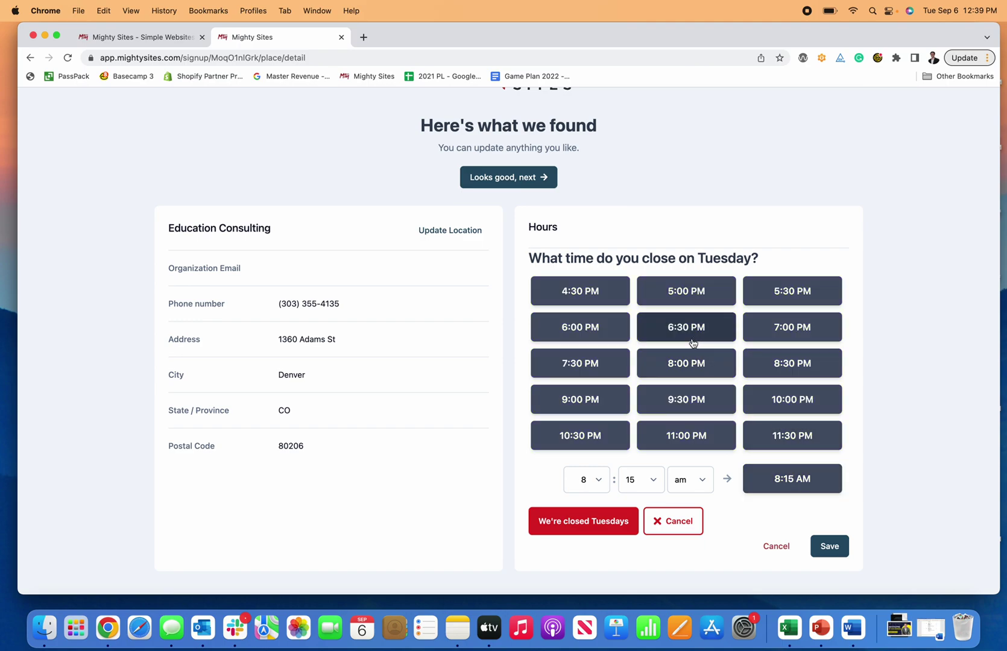
left_click(693, 334)
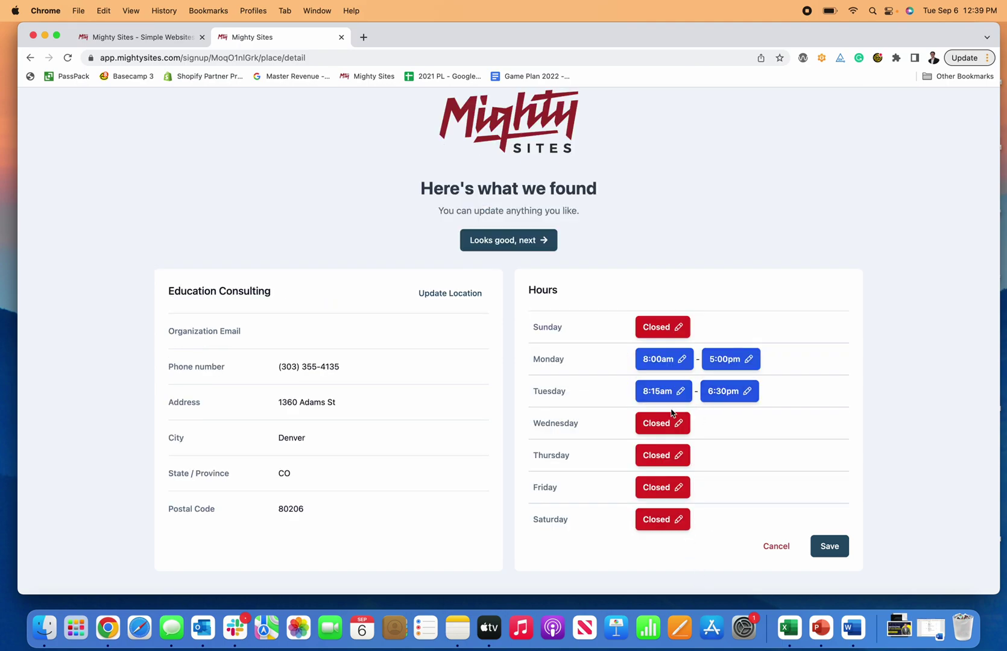
left_click(658, 424)
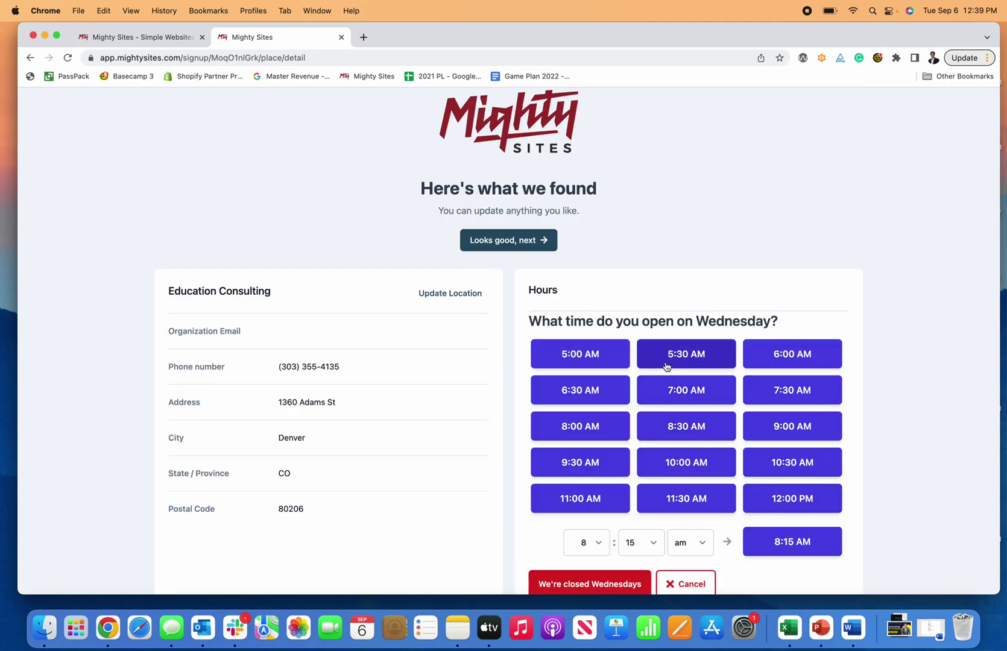
left_click(690, 429)
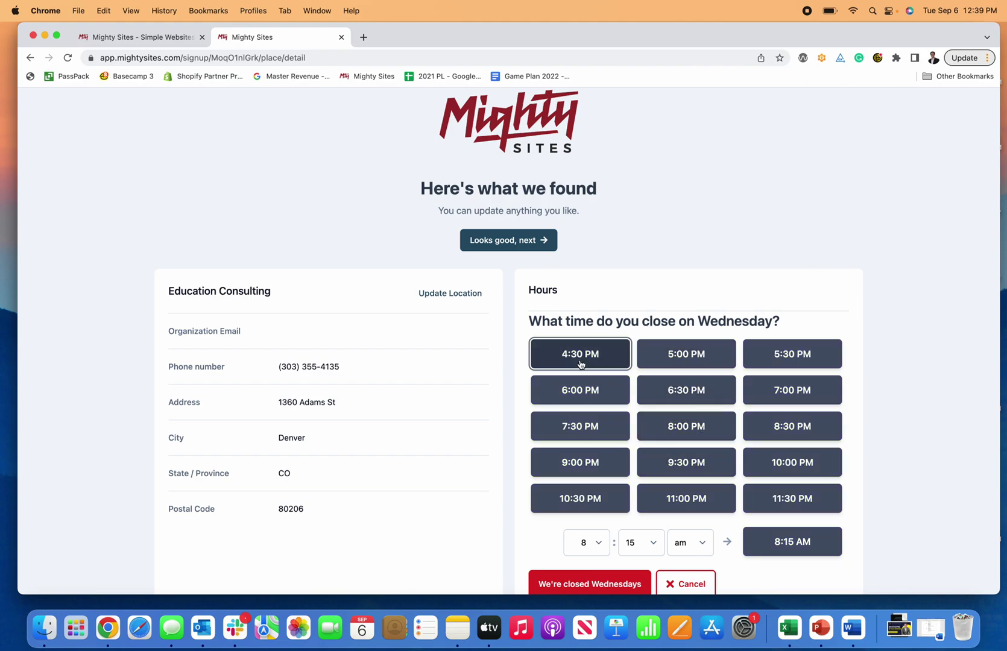
left_click(579, 357)
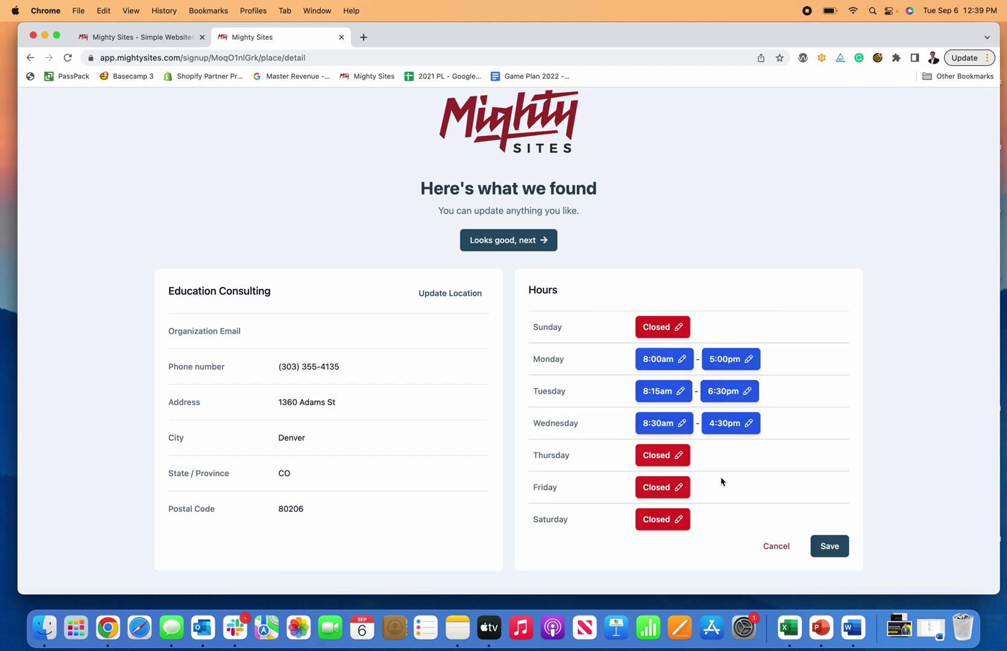
Step: Set Thursday to 10:00am–4:30pm and save the weekly hours
left_click(680, 455)
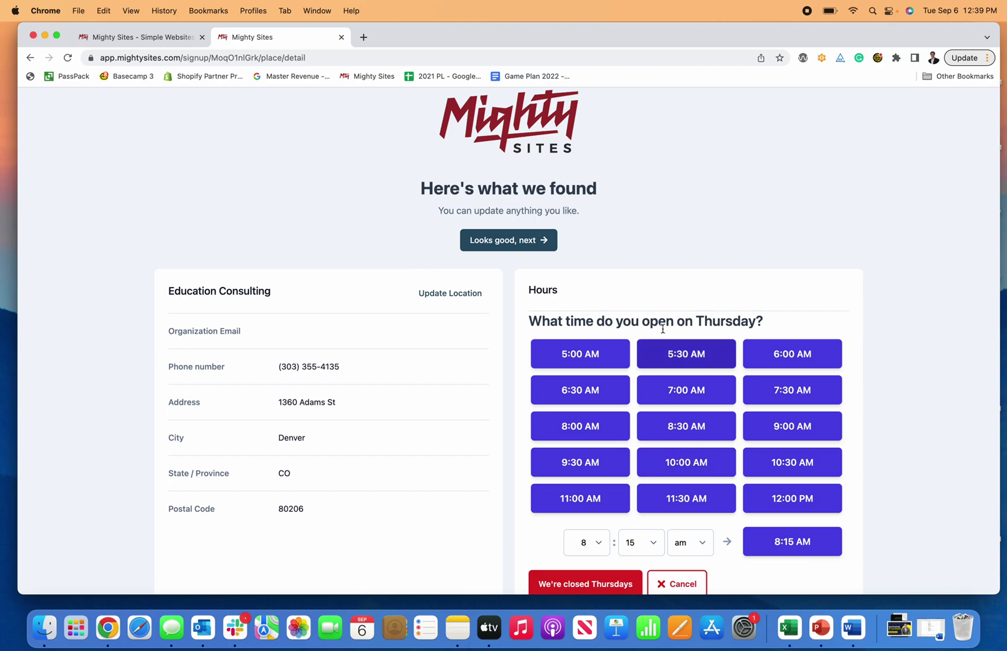
left_click(684, 460)
left_click(598, 355)
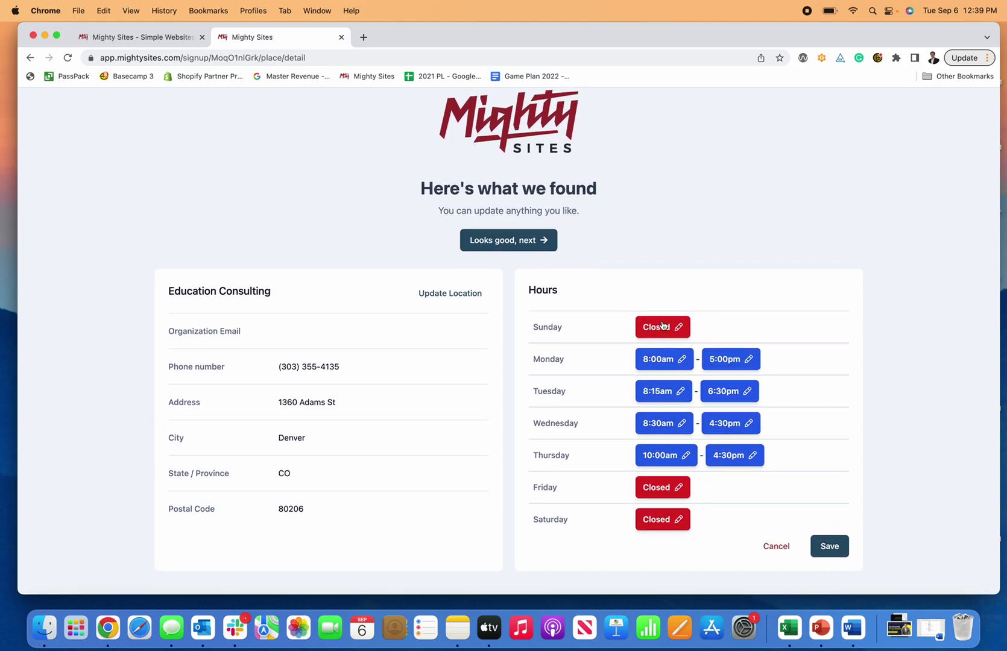
left_click(825, 547)
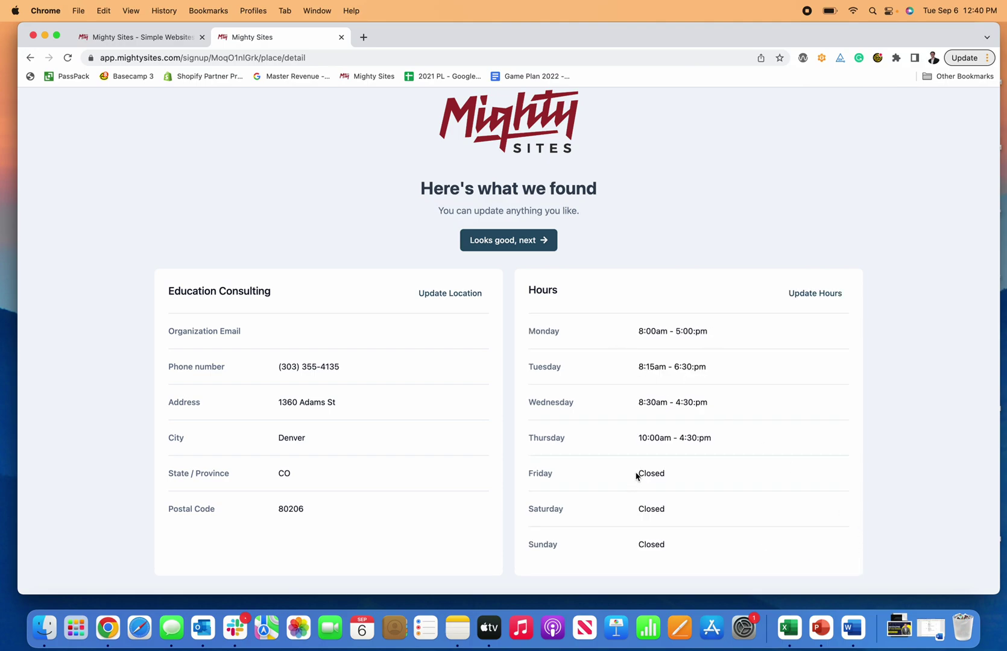
Step: Save the business location details, leaving the organization email blank
left_click(454, 300)
scroll(341, 429, "down", 2)
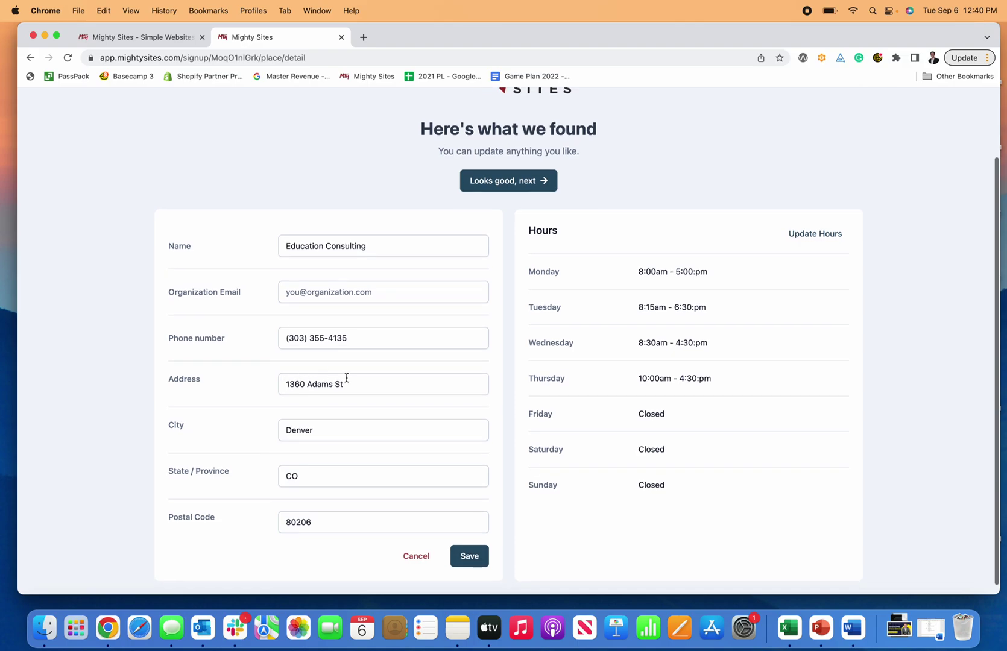
scroll(354, 399, "down", 1)
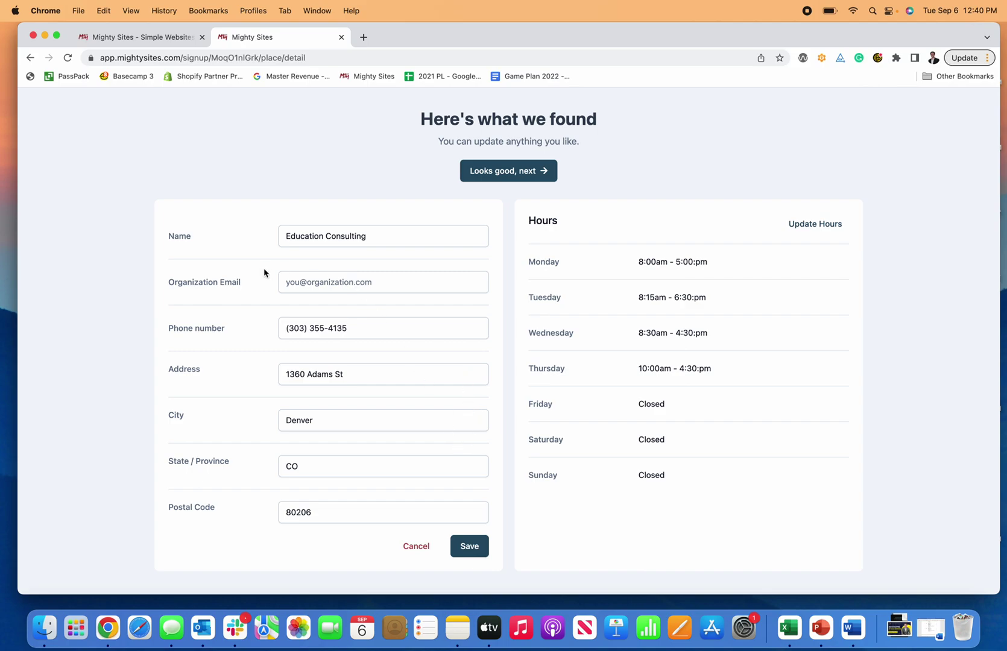
left_click(470, 547)
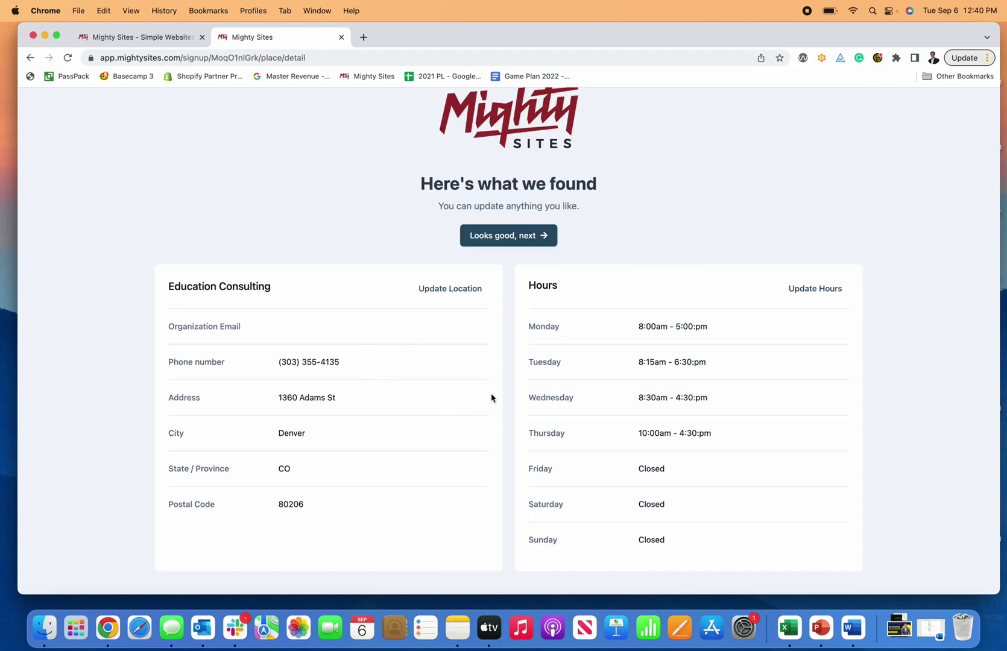
scroll(637, 327, "up", 2)
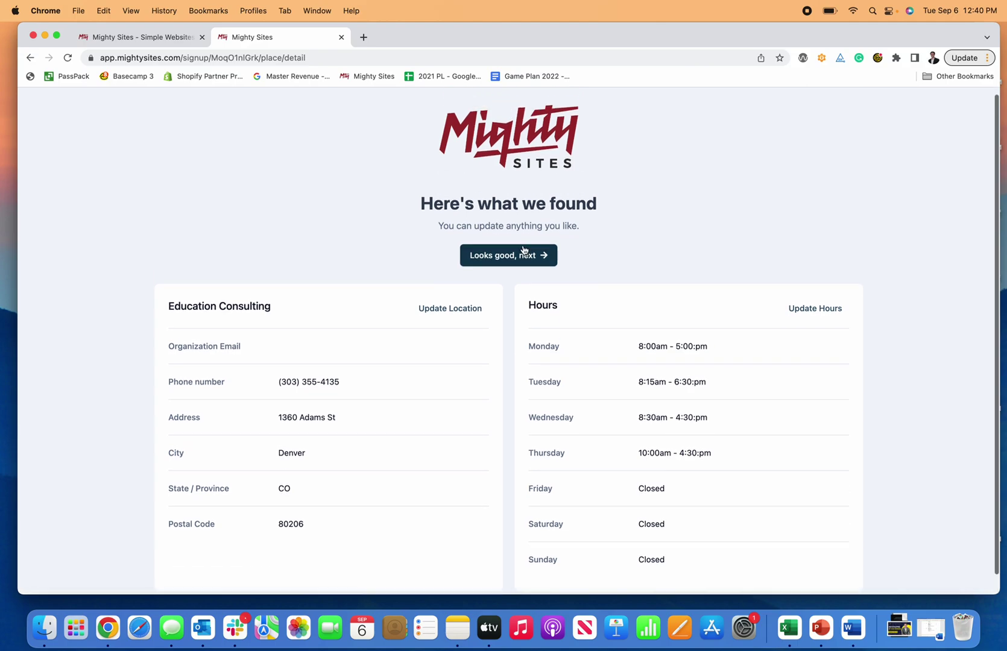
Step: Accept the found details and review the generated Education Consulting site preview from top to footer
left_click(536, 269)
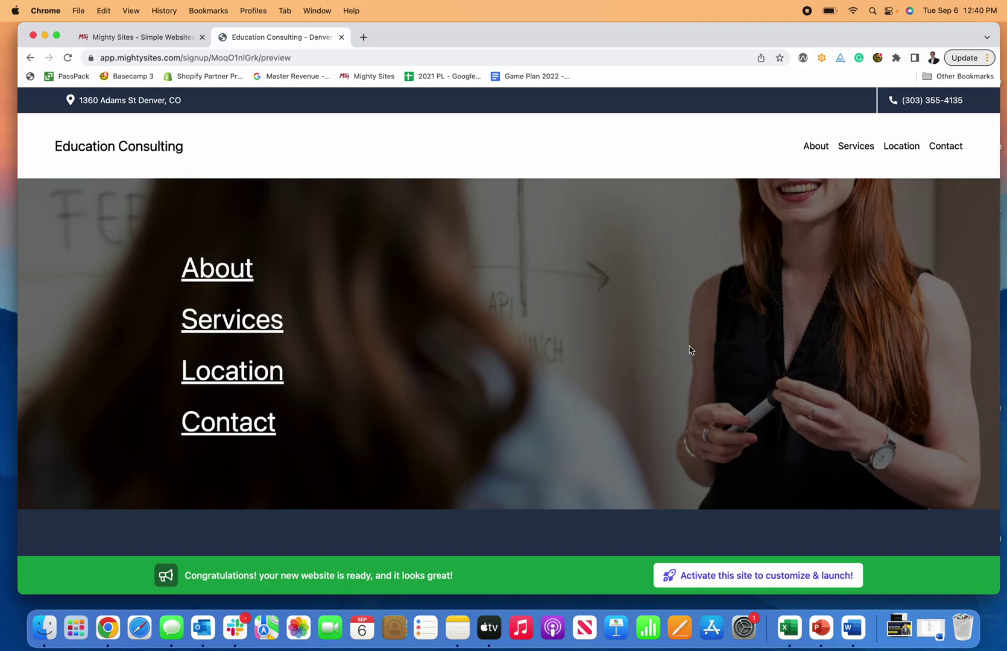
scroll(690, 346, "down", 4)
scroll(690, 349, "down", 10)
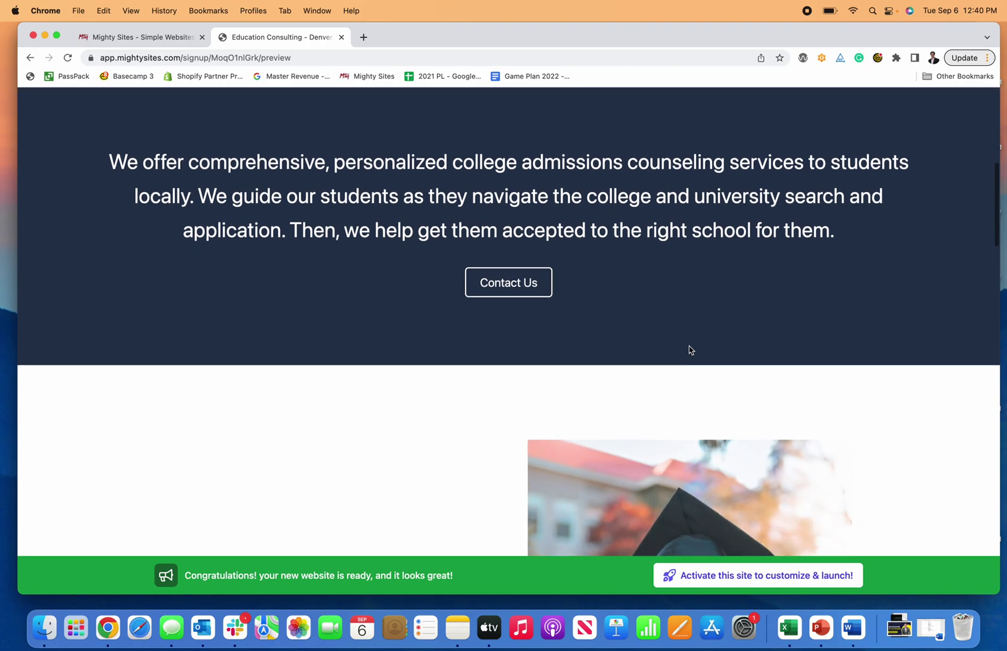
scroll(690, 350, "down", 10)
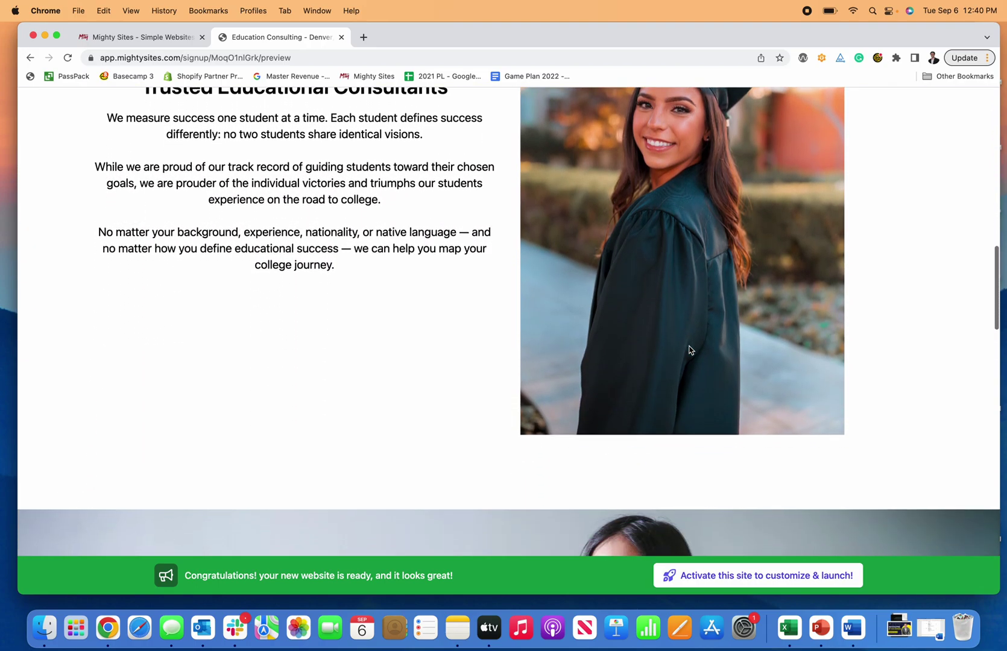
scroll(689, 350, "down", 10)
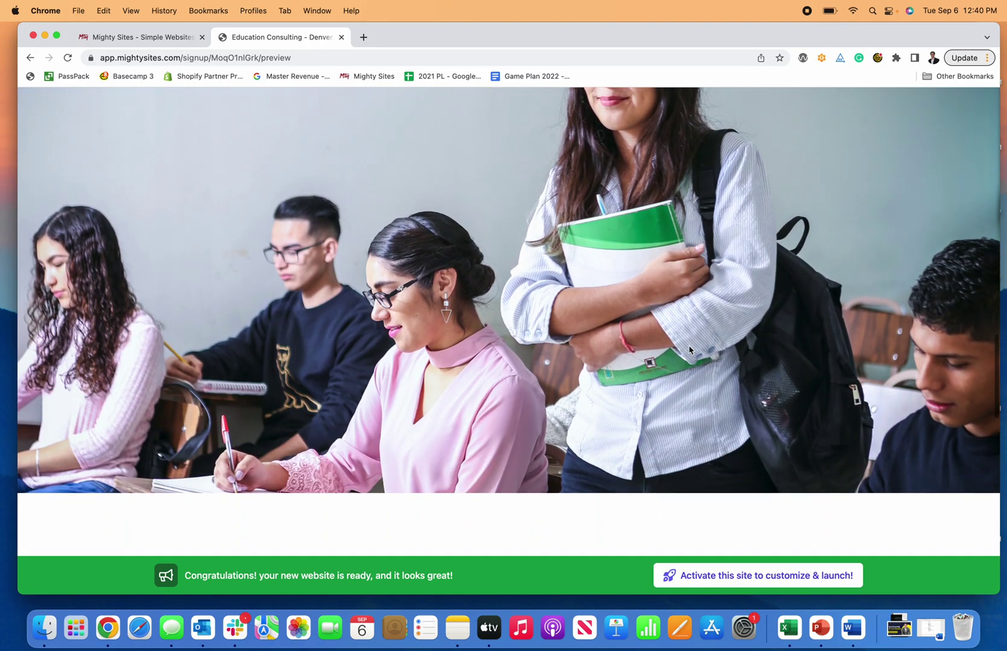
scroll(690, 348, "down", 10)
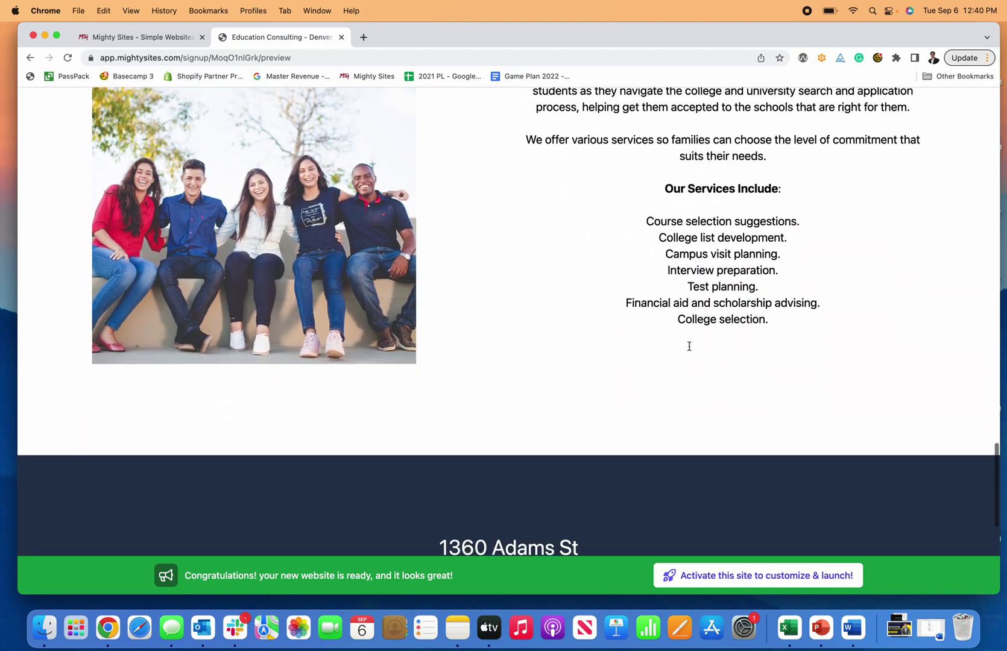
scroll(690, 350, "up", 10)
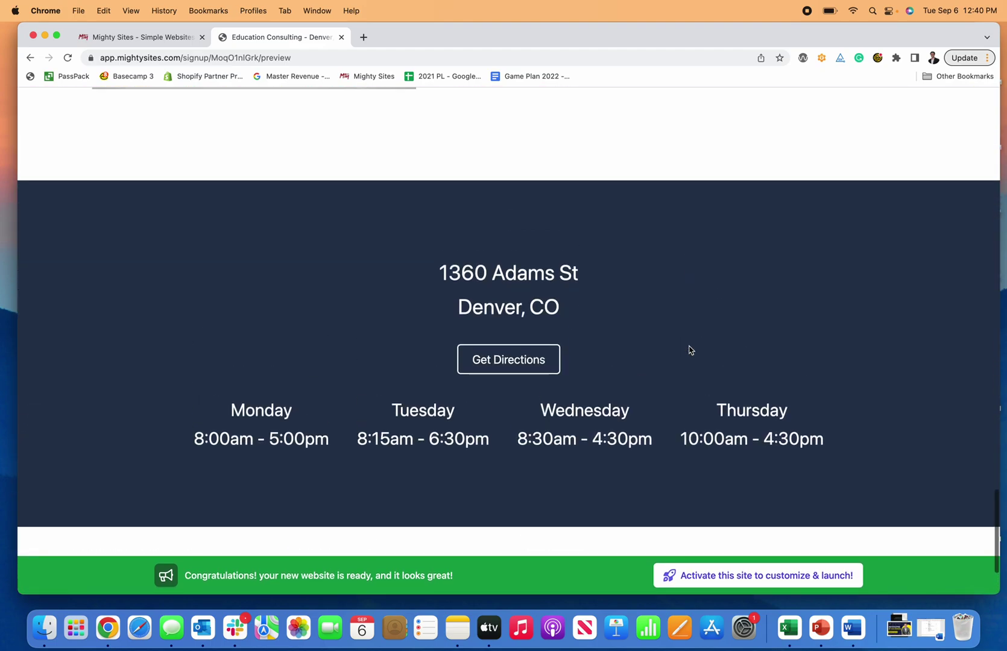
scroll(690, 350, "up", 15)
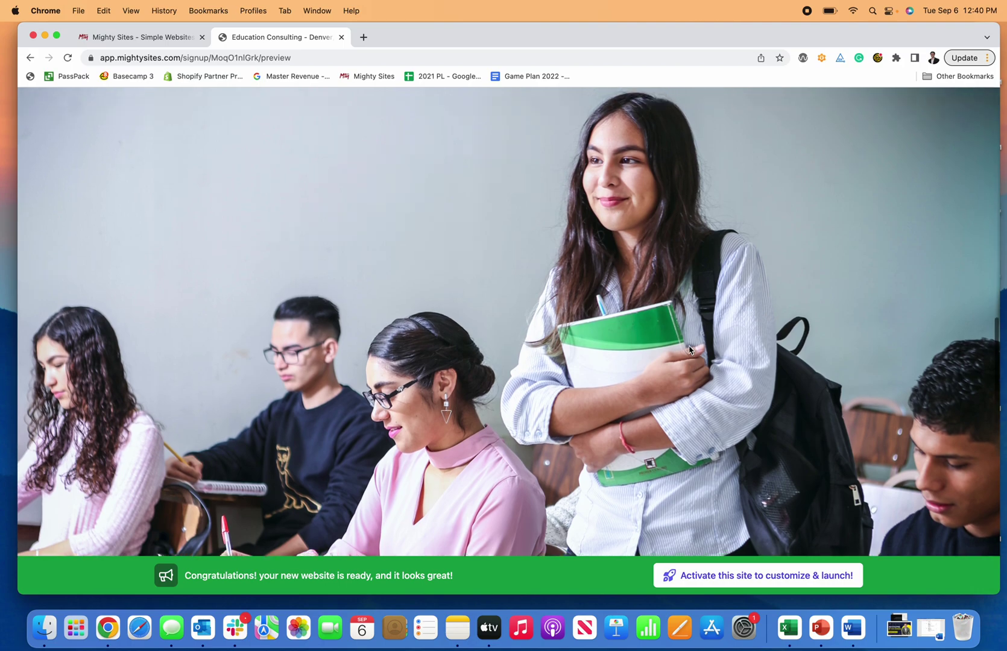
scroll(689, 351, "up", 5)
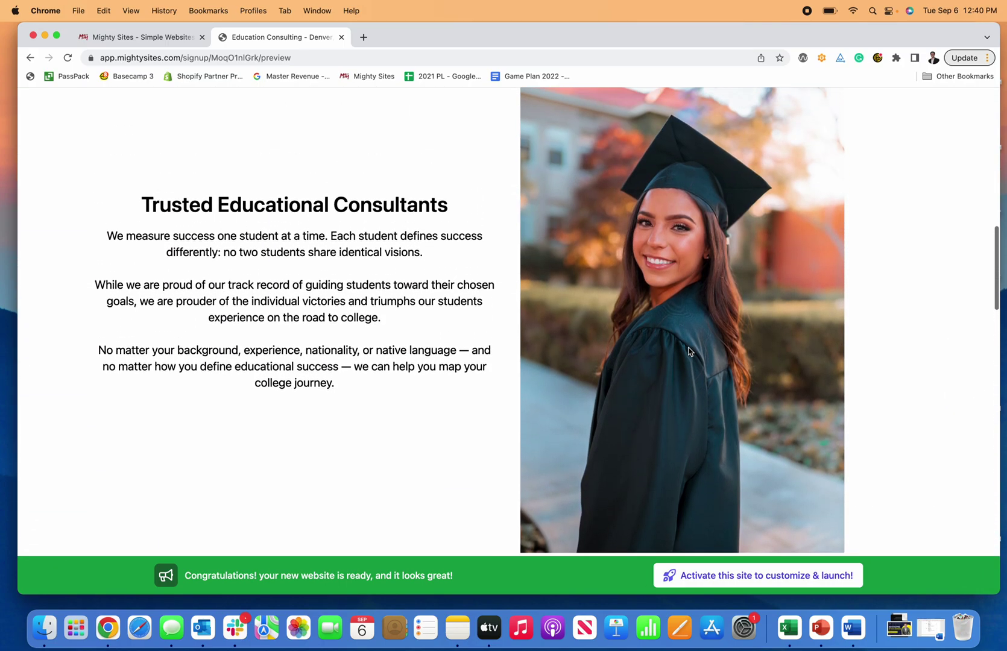
scroll(334, 335, "down", 10)
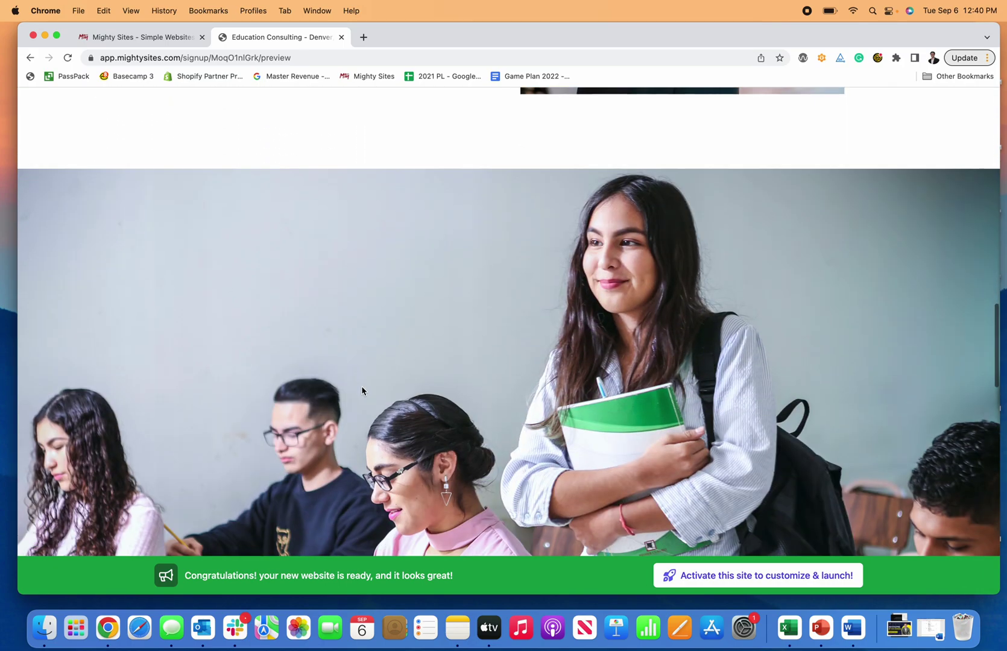
scroll(365, 391, "up", 3)
scroll(365, 391, "down", 6)
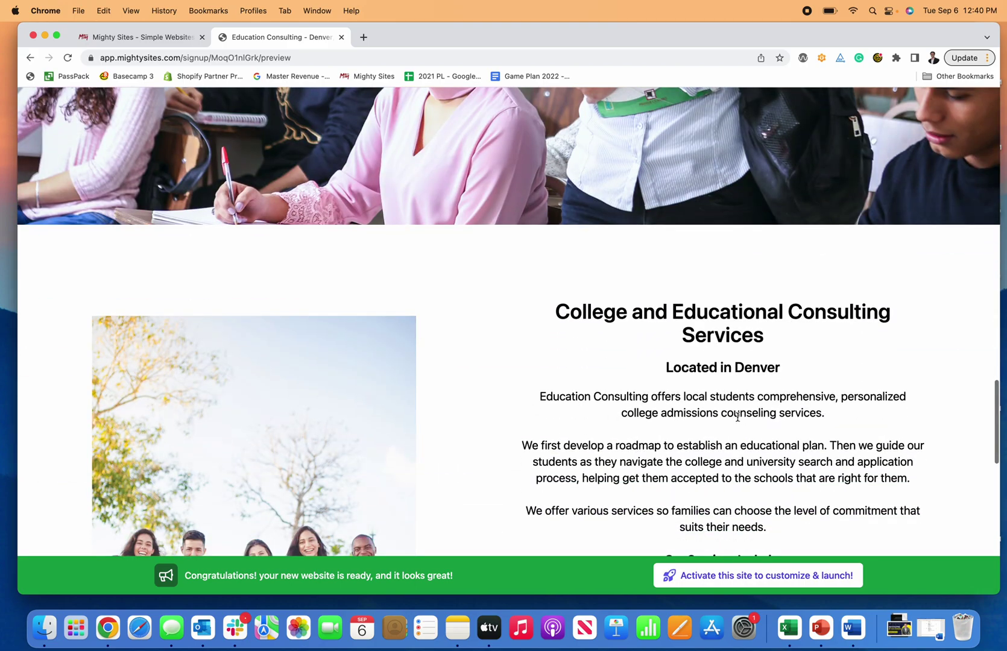
scroll(350, 368, "down", 4)
scroll(345, 357, "down", 2)
scroll(338, 349, "up", 1)
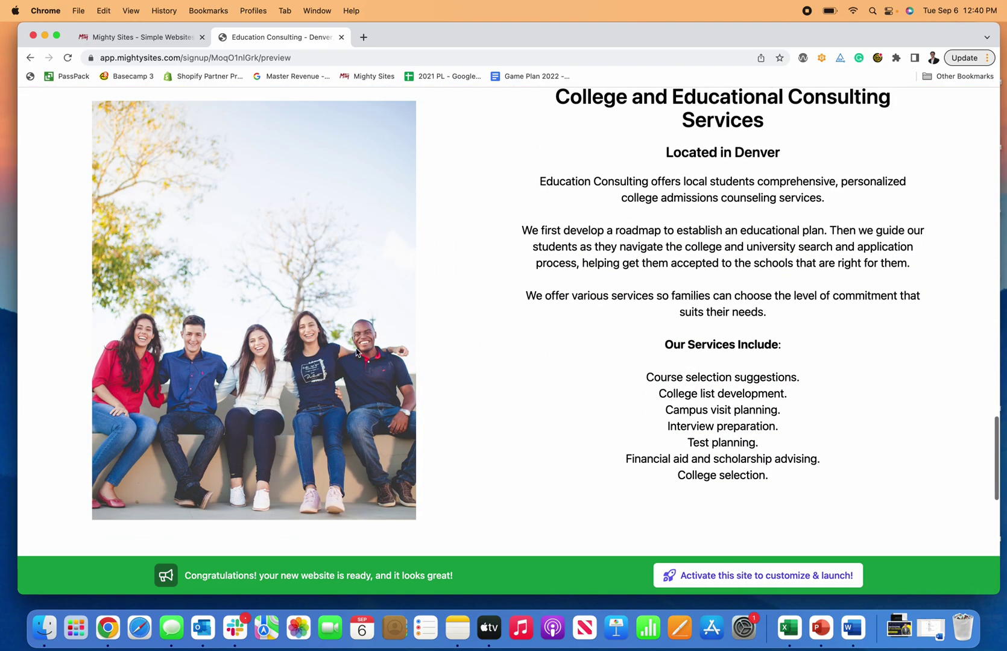
scroll(308, 325, "up", 4)
scroll(308, 325, "down", 15)
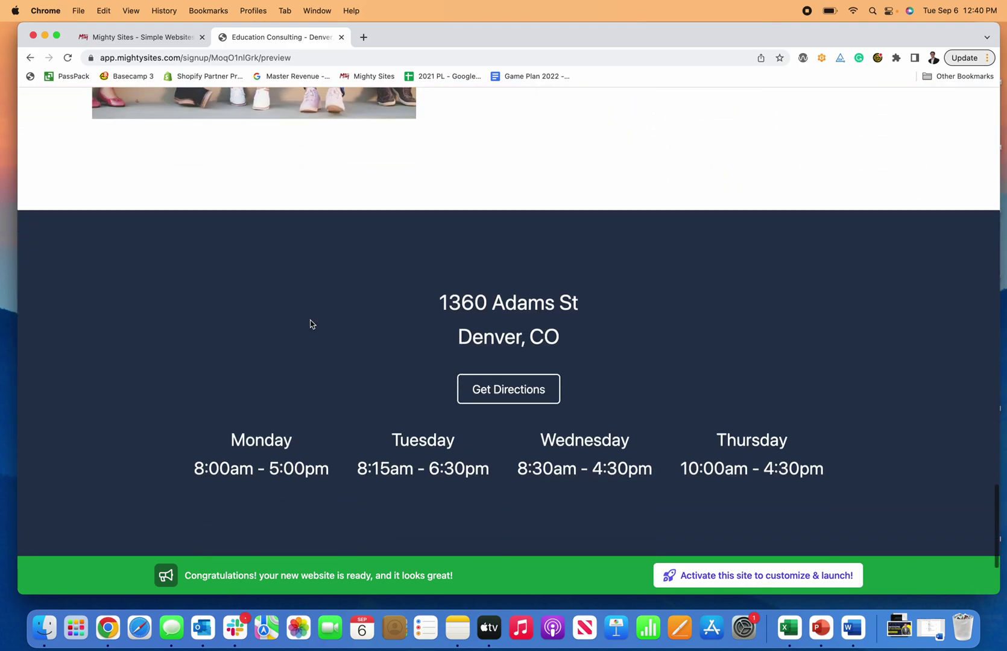
scroll(553, 326, "up", 20)
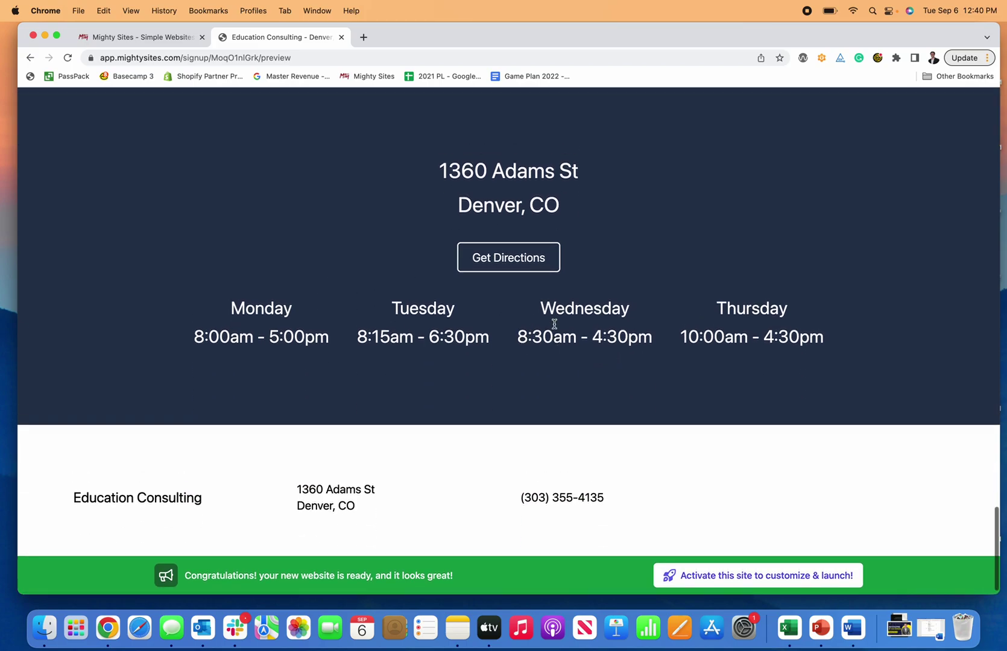
scroll(554, 328, "up", 10)
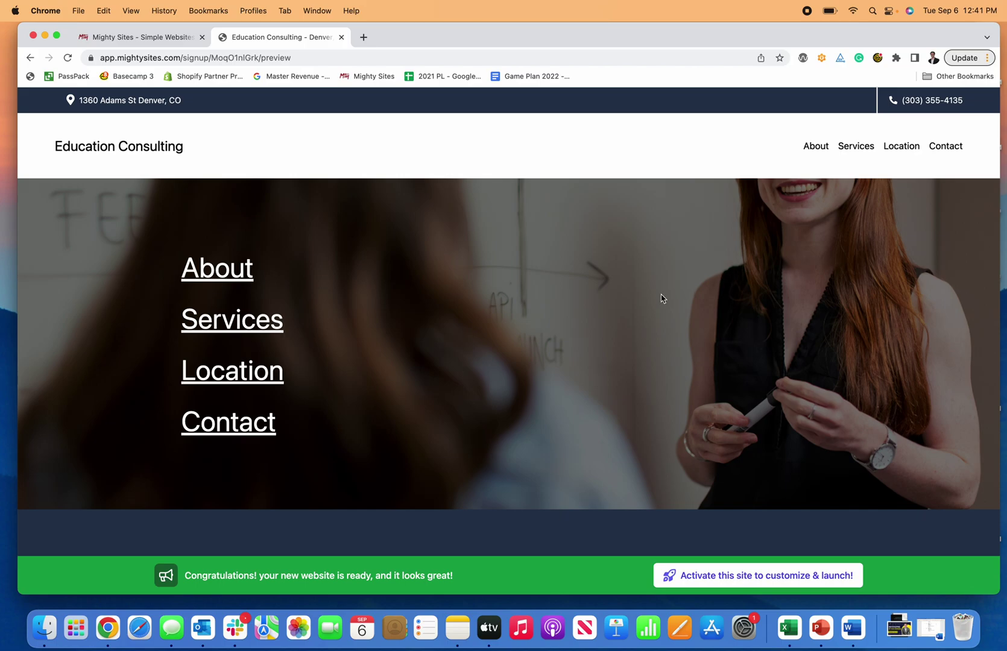
scroll(669, 297, "down", 2)
scroll(665, 294, "up", 2)
scroll(769, 220, "down", 3)
scroll(770, 217, "down", 6)
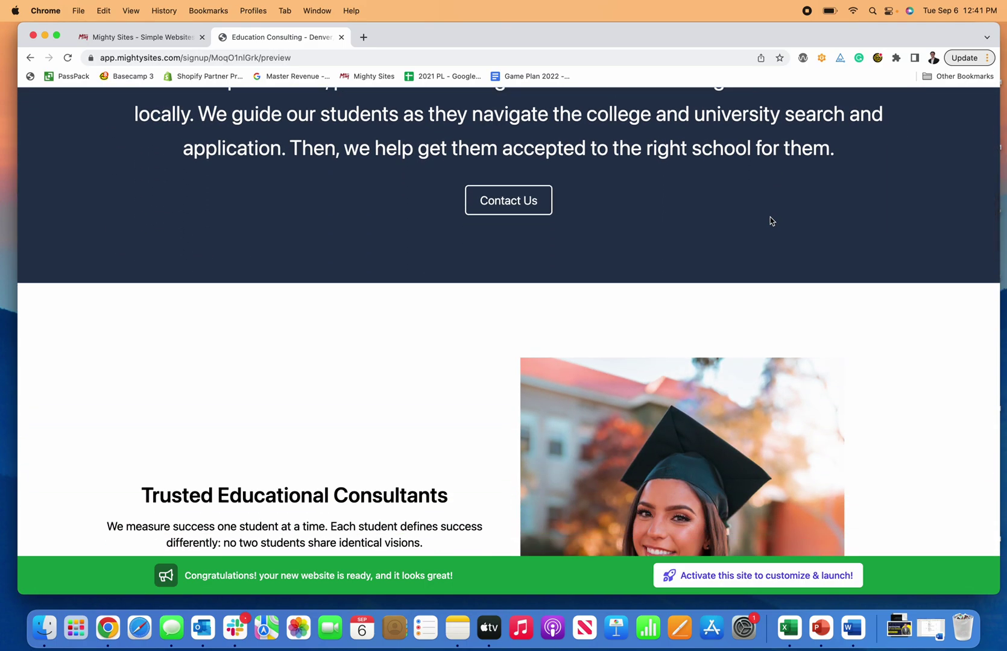
scroll(770, 221, "up", 9)
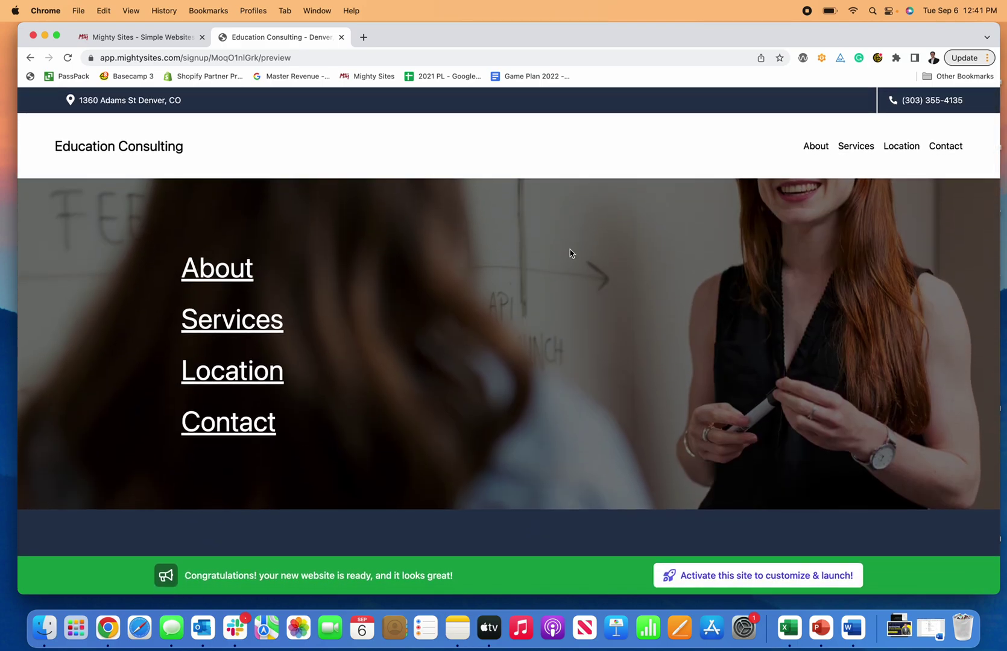
left_click(775, 581)
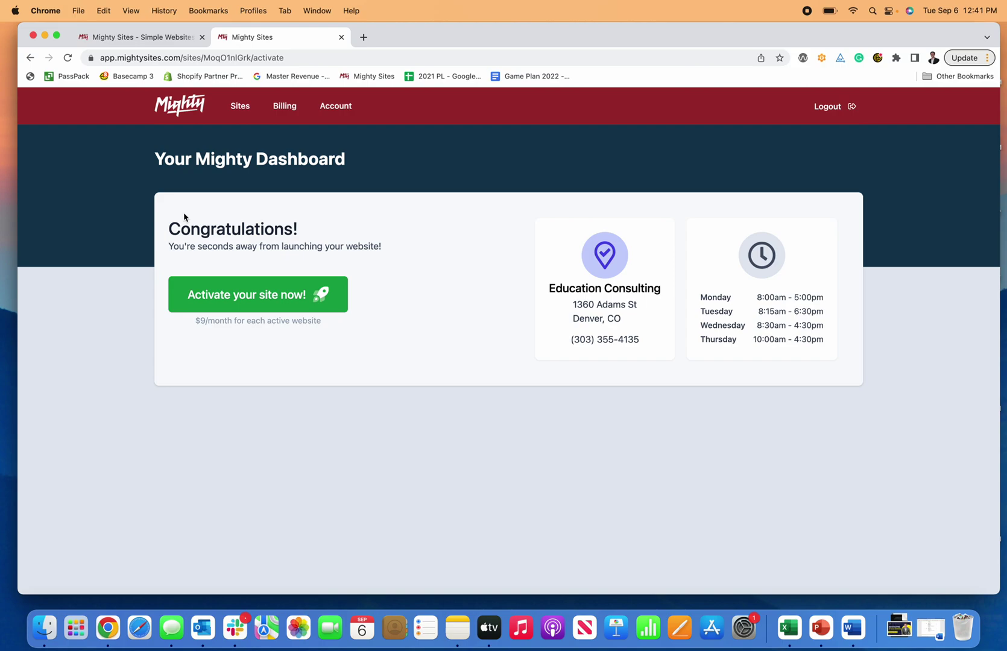
Step: Activate the site so it goes live at educationconsulting.mightysites.com
left_click(283, 306)
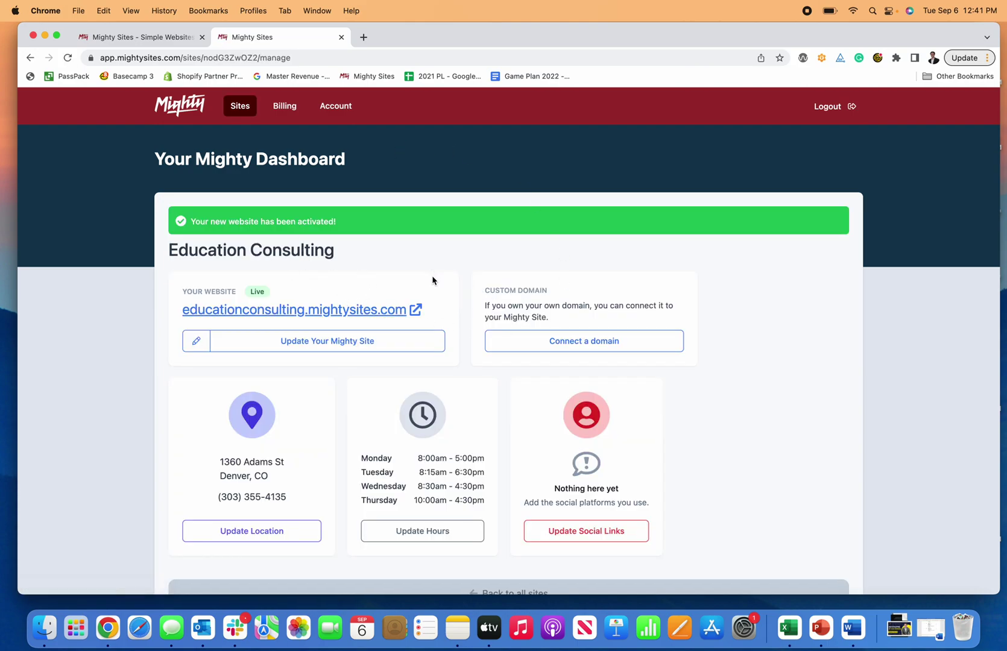
scroll(441, 299, "down", 2)
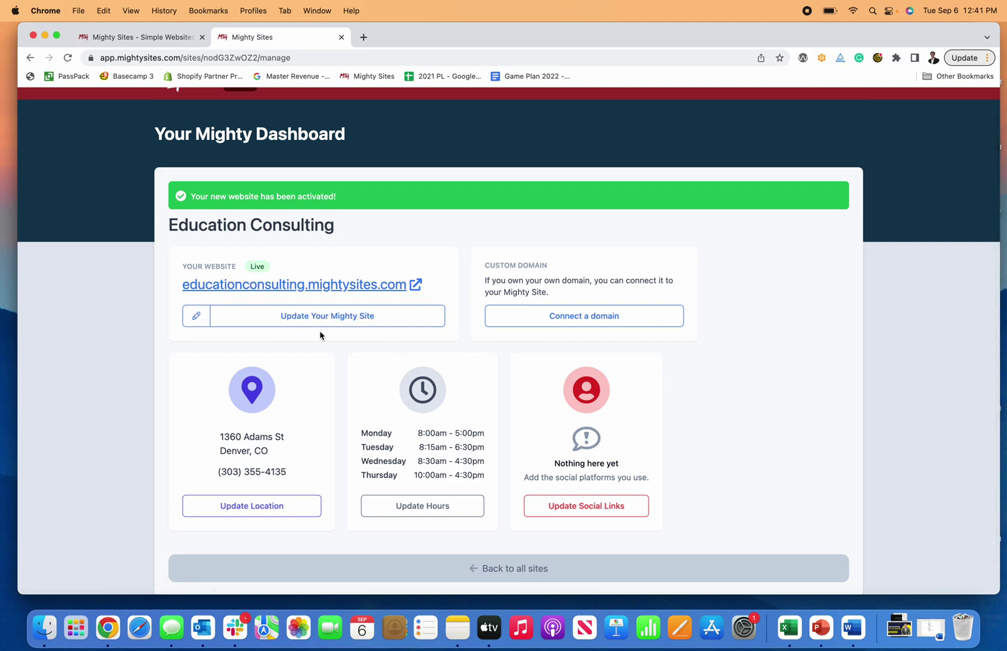
Step: Add the Twitter link twitter.com/MightySitesUSA to the header's social links and save
left_click(353, 319)
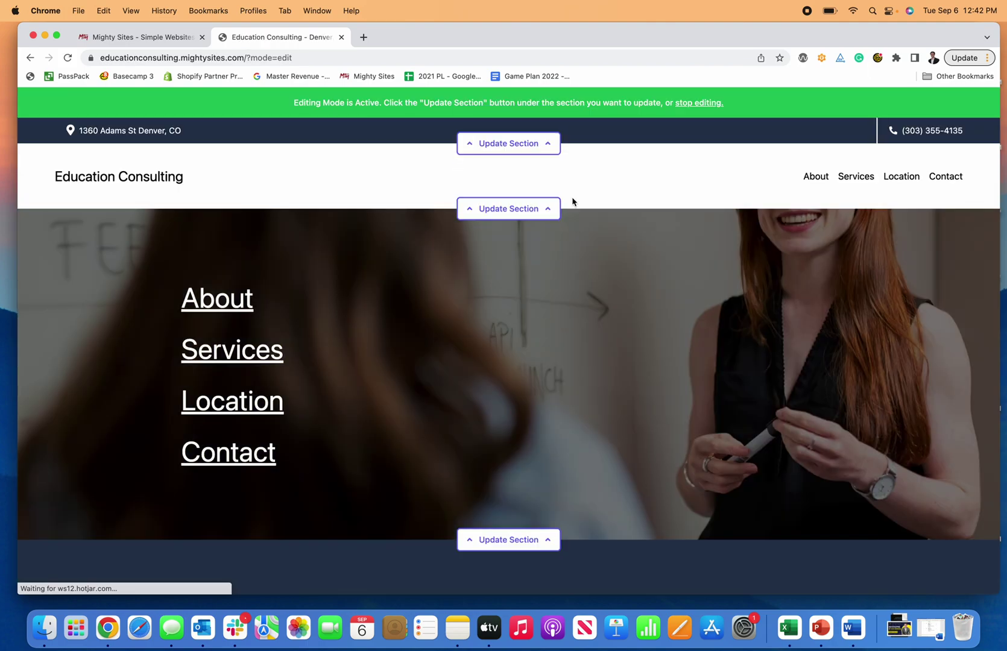
left_click(531, 150)
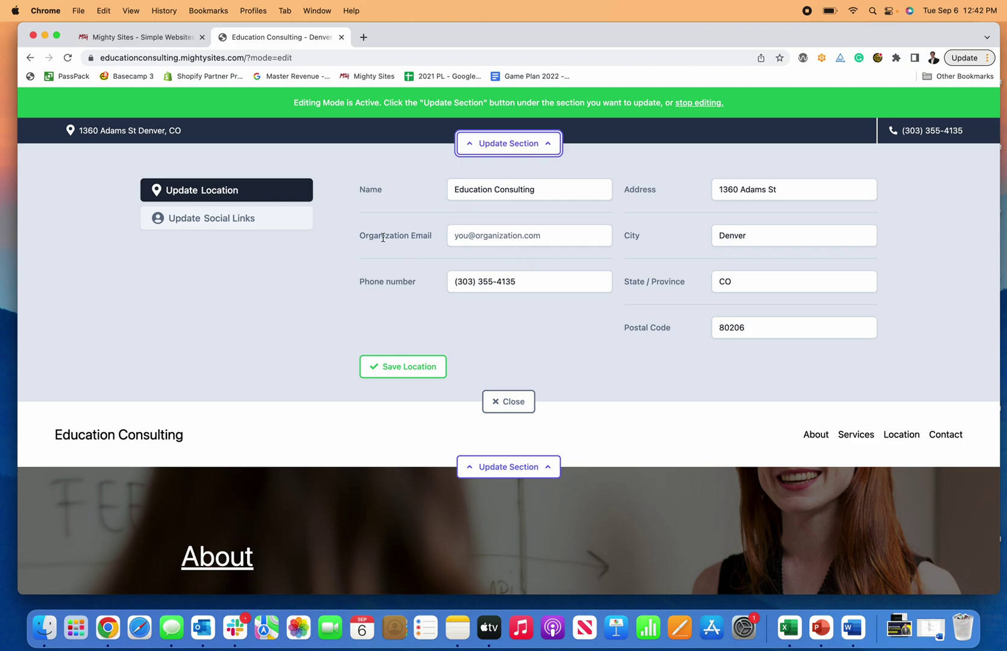
left_click(264, 229)
left_click(416, 239)
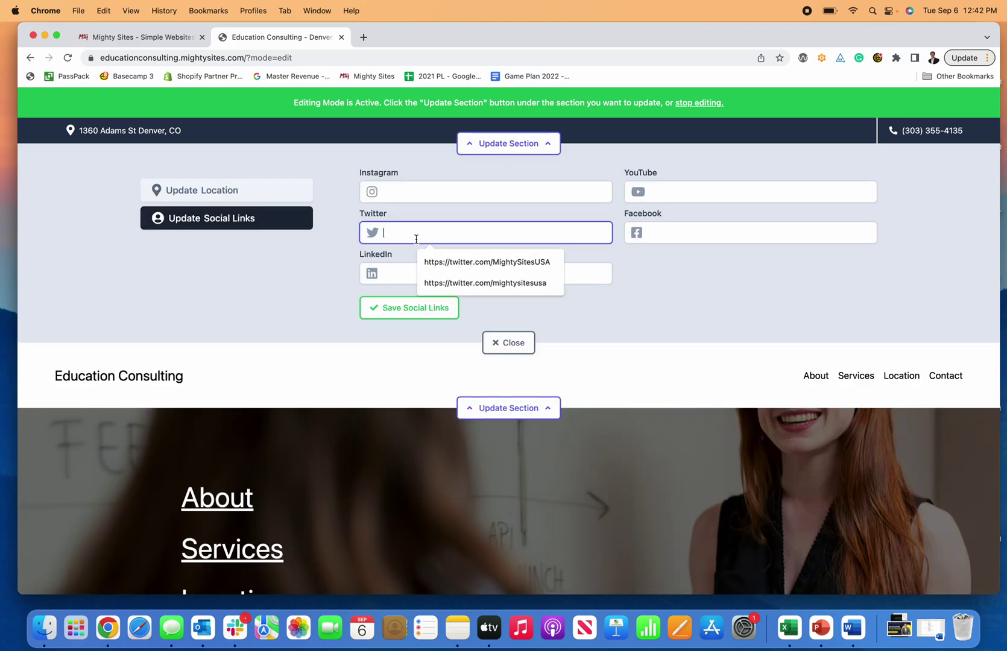
left_click(446, 261)
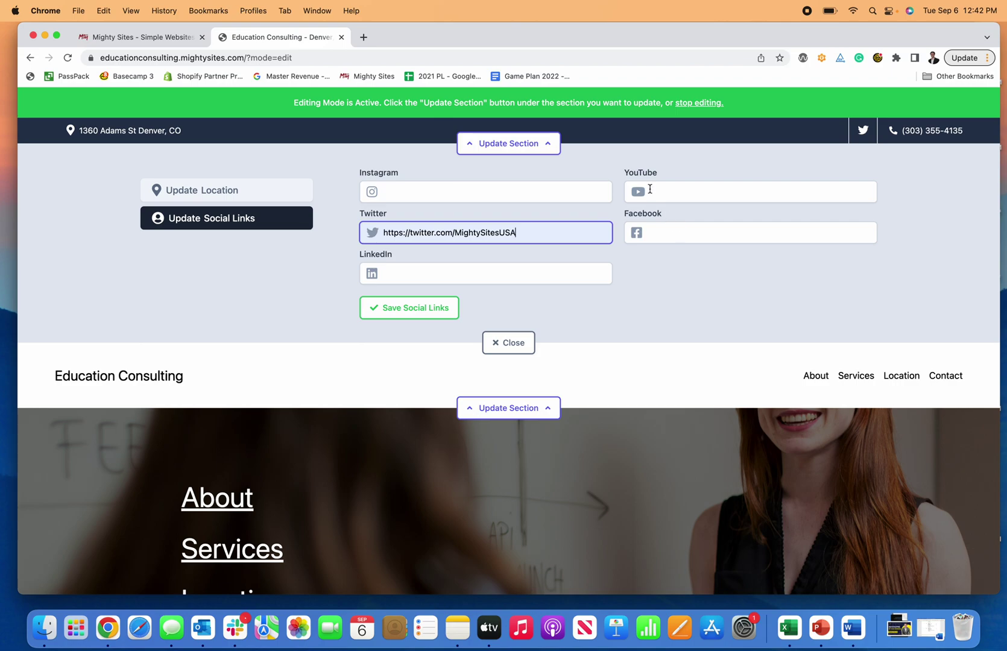
left_click(415, 312)
left_click(507, 343)
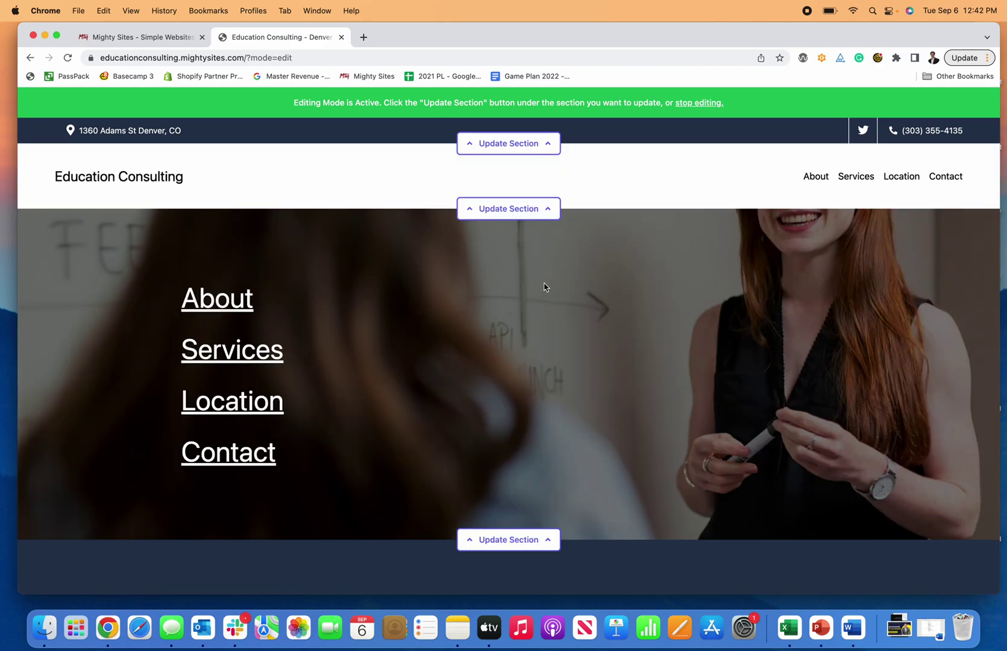
left_click(508, 208)
Step: Move About below Services in the navigation menu
left_click(263, 258)
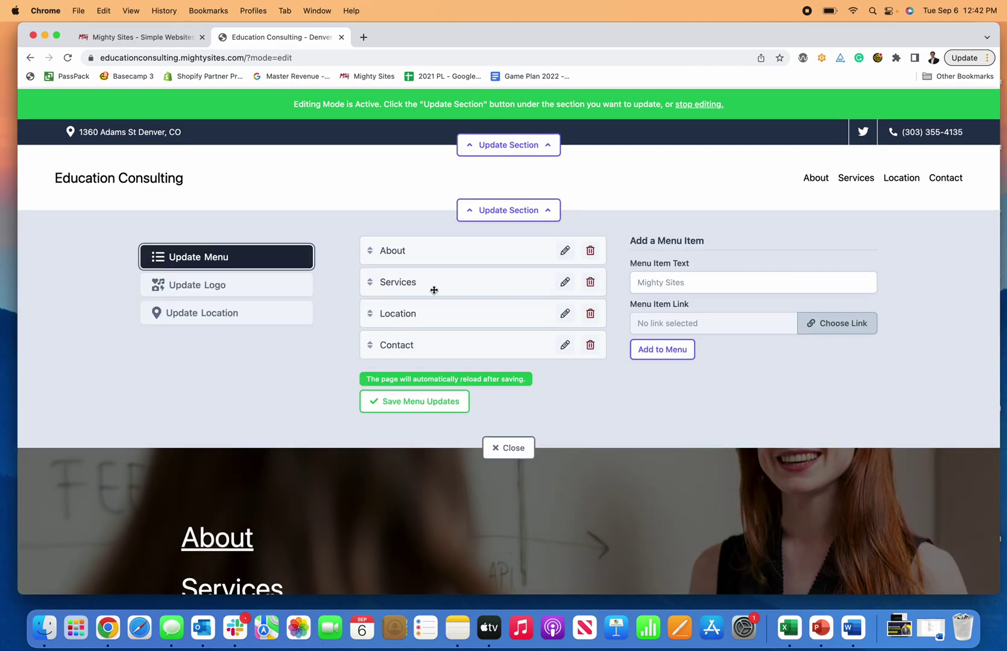
left_click_drag(416, 252, 409, 285)
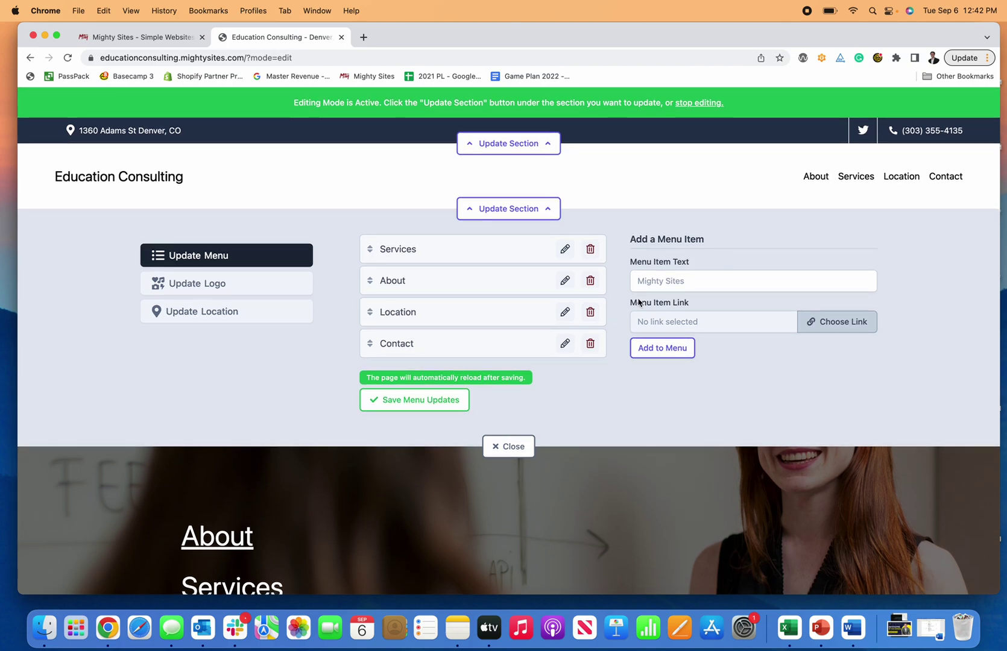
left_click(213, 287)
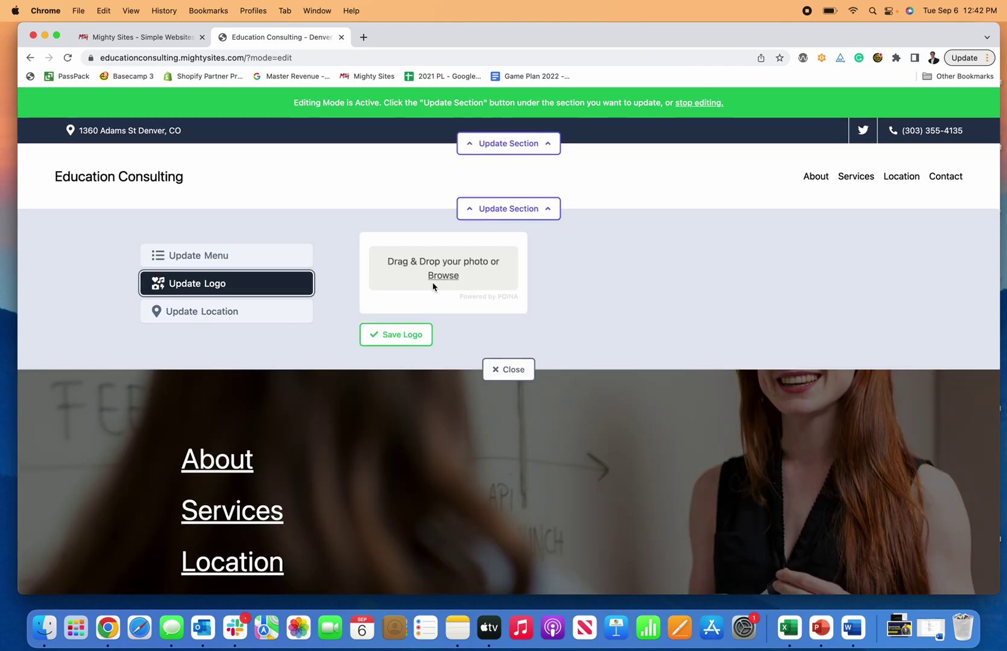
Step: Delete the street address from the location so it shows only Denver, CO, and save
left_click(269, 321)
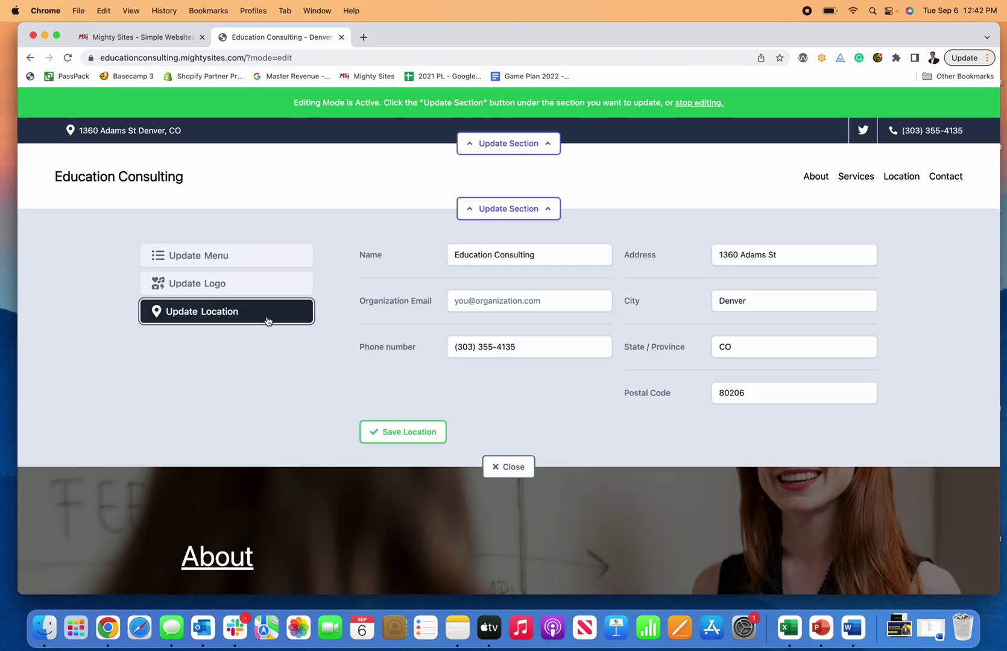
left_click_drag(801, 255, 645, 254)
key("BackSpace")
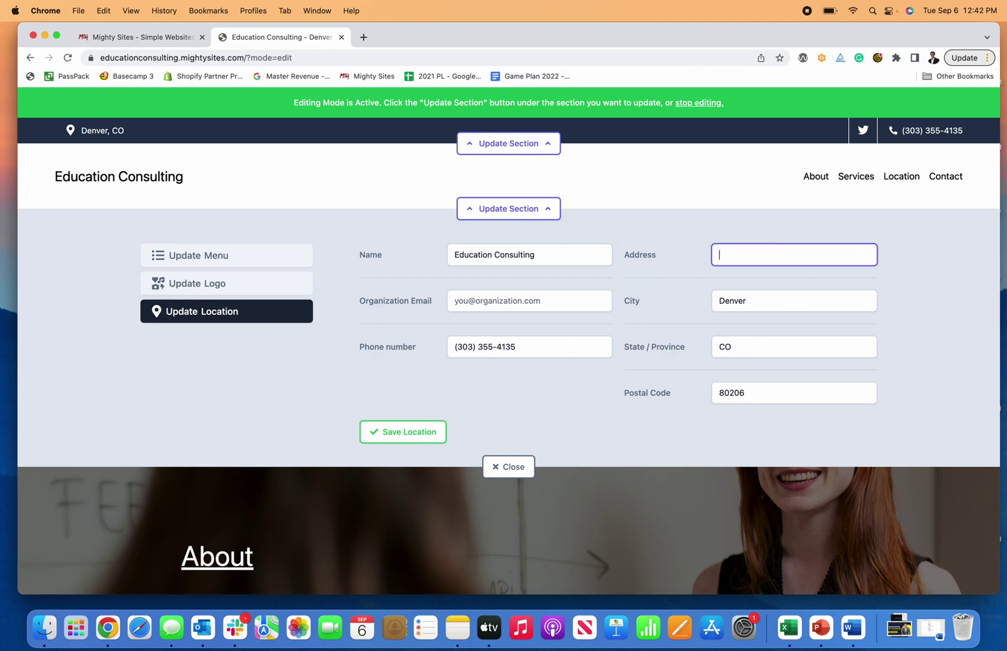
left_click(404, 432)
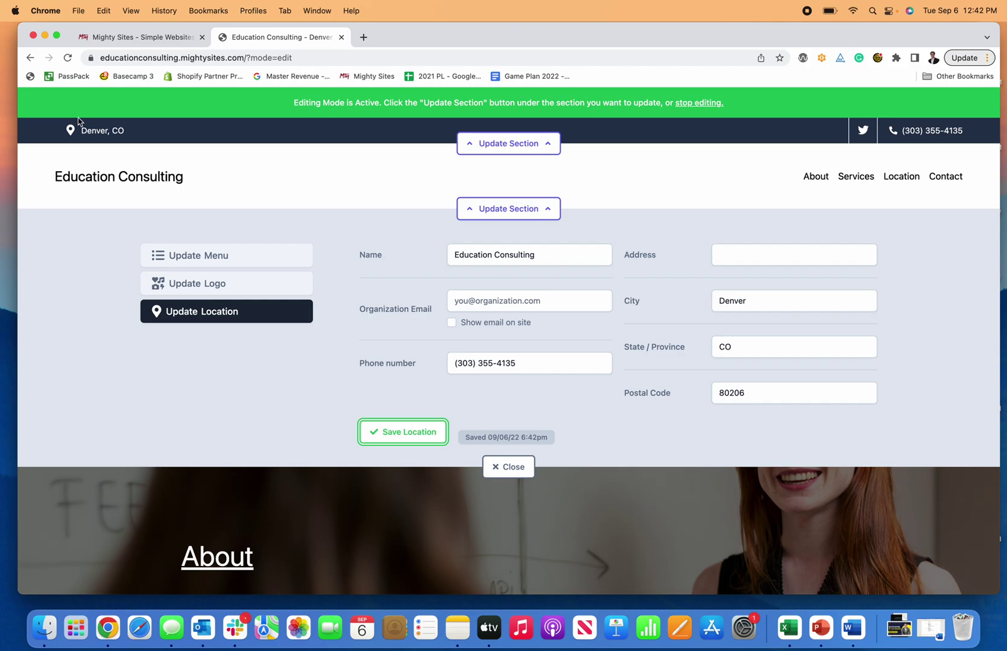
left_click(500, 471)
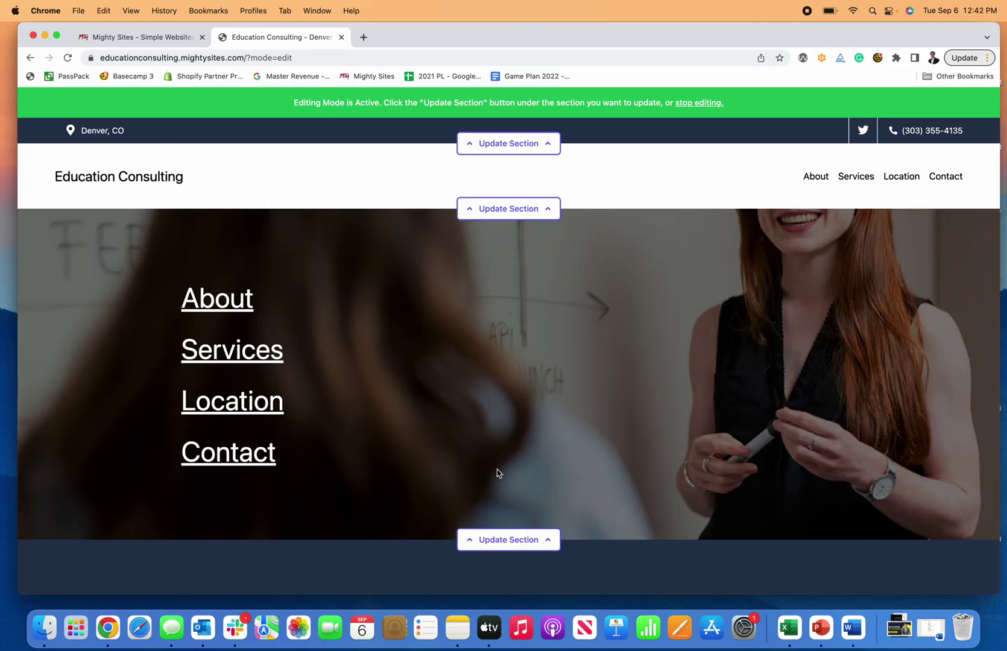
scroll(597, 378, "down", 5)
Step: Look at replacing the links section's background image, then close its editor unchanged
left_click(516, 295)
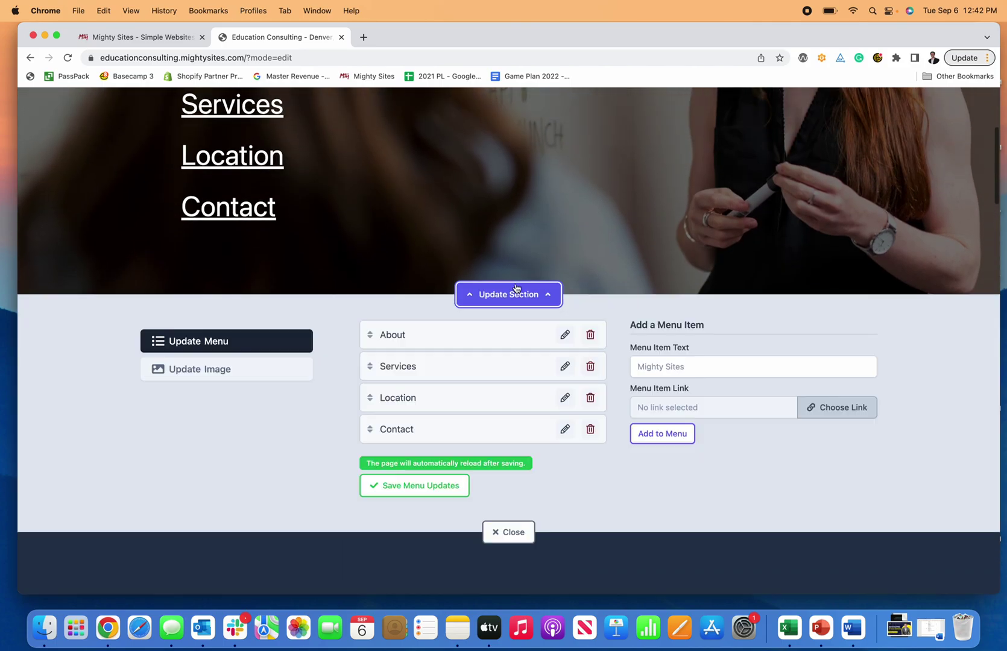
left_click(246, 352)
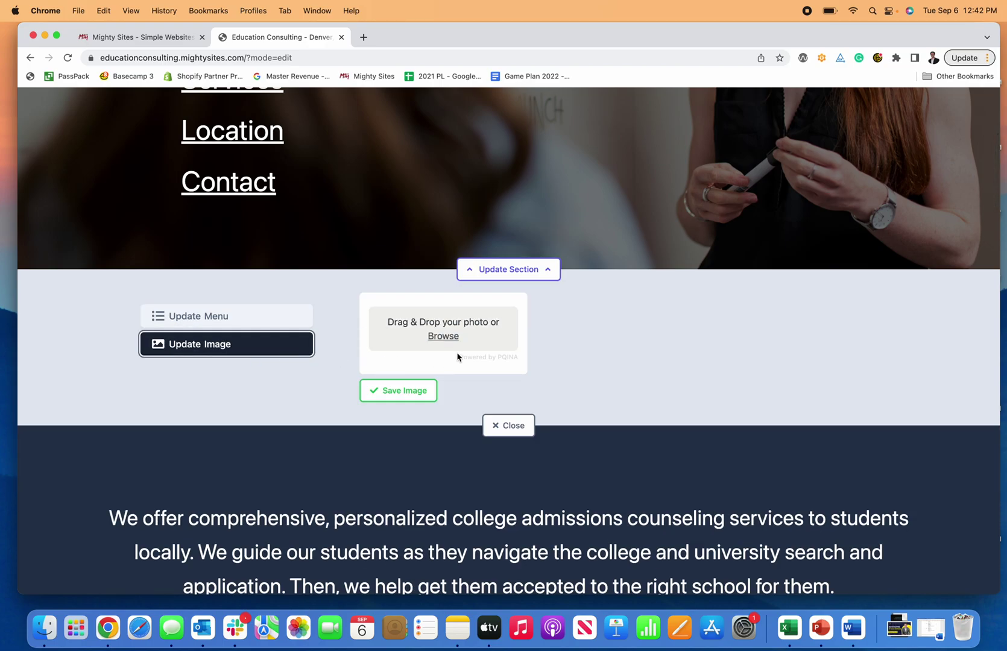
left_click(450, 338)
left_click(657, 422)
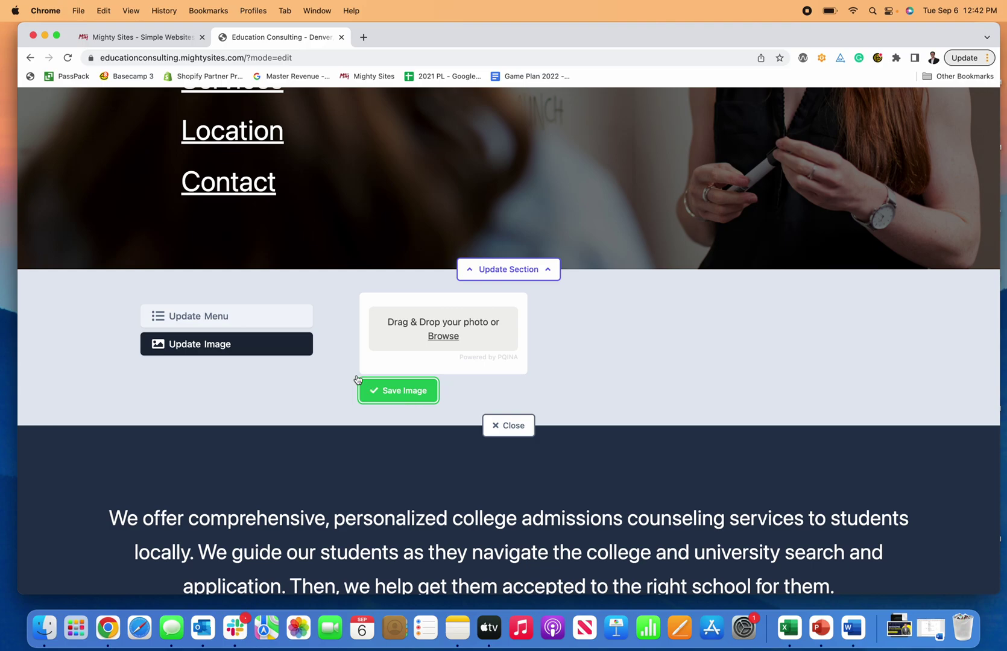
left_click(269, 321)
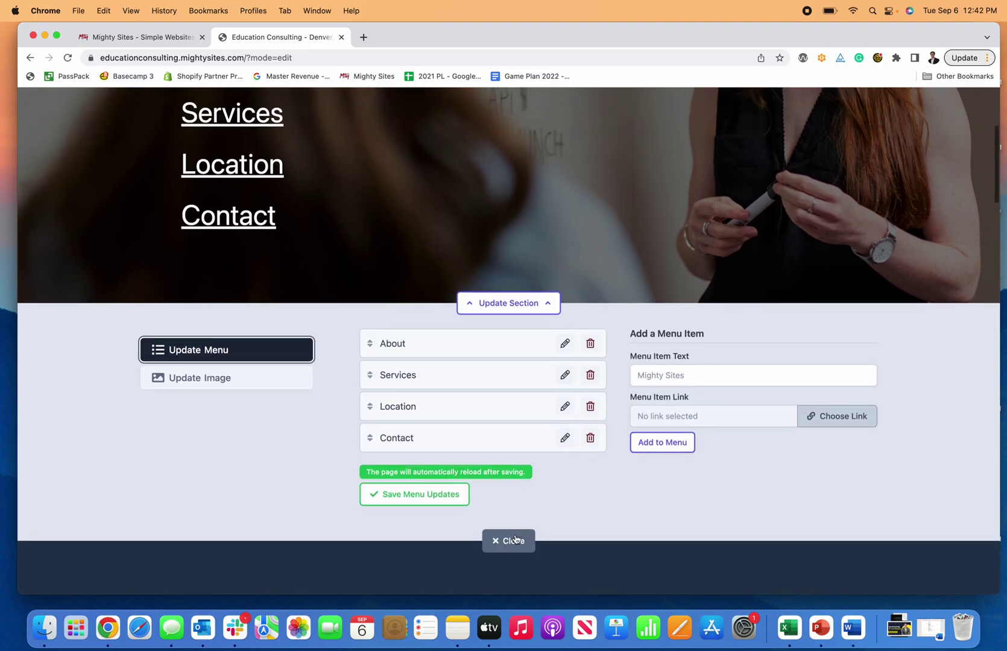
left_click(522, 533)
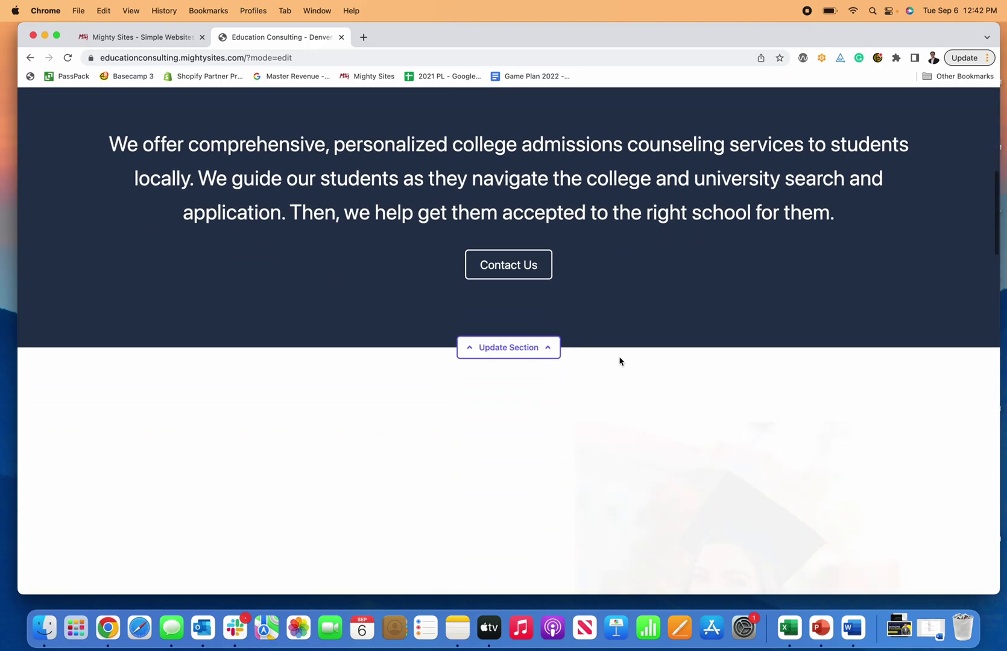
Step: Add a 'Type in more text.' line to the intro paragraph, delete it again, and save
left_click(540, 348)
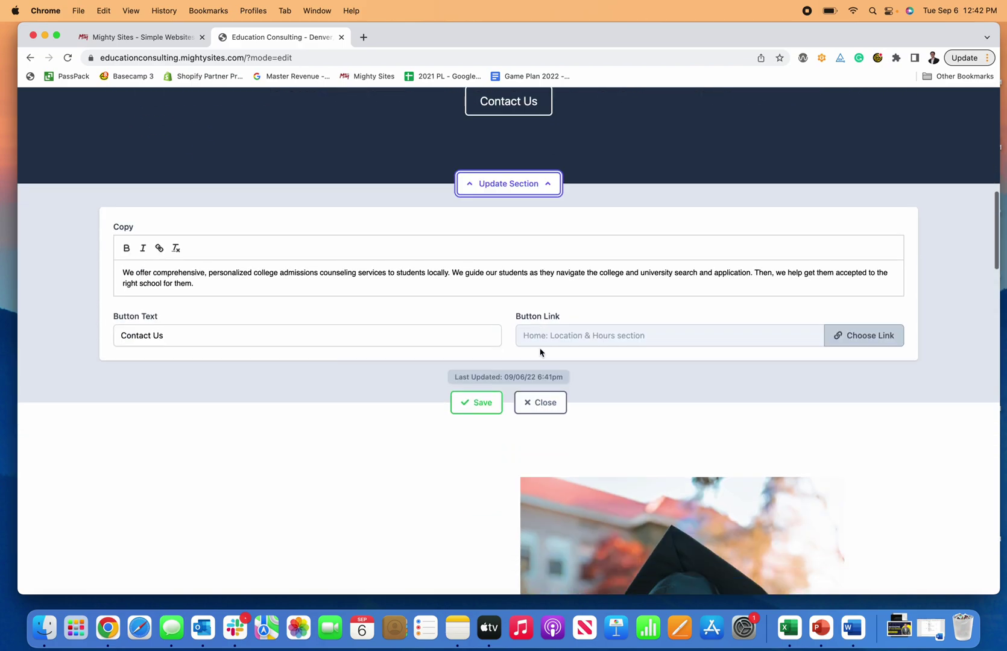
left_click(705, 285)
key("Return")
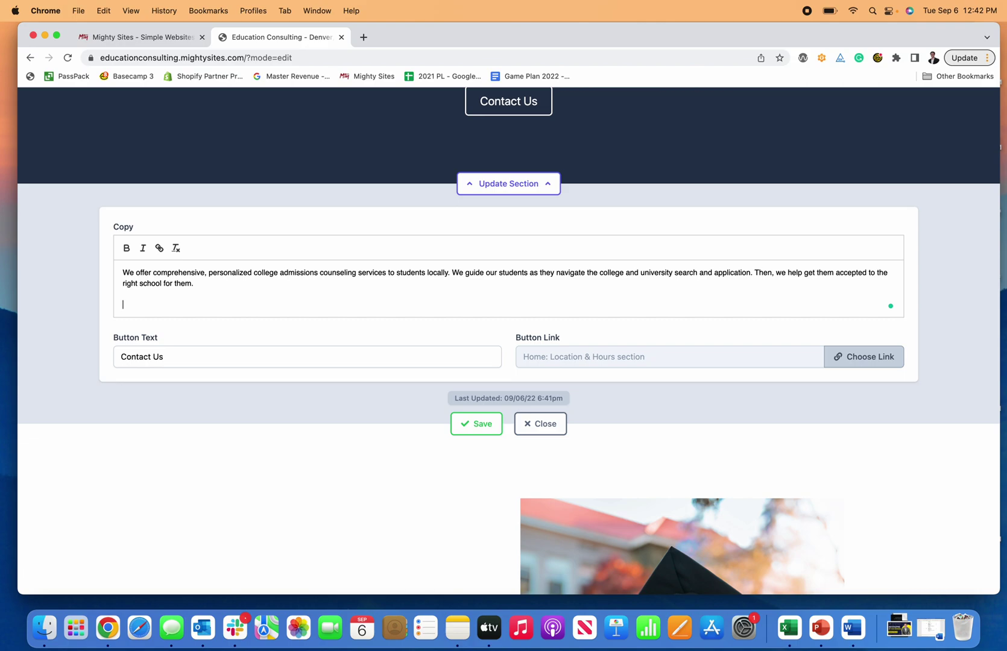
type("Type ")
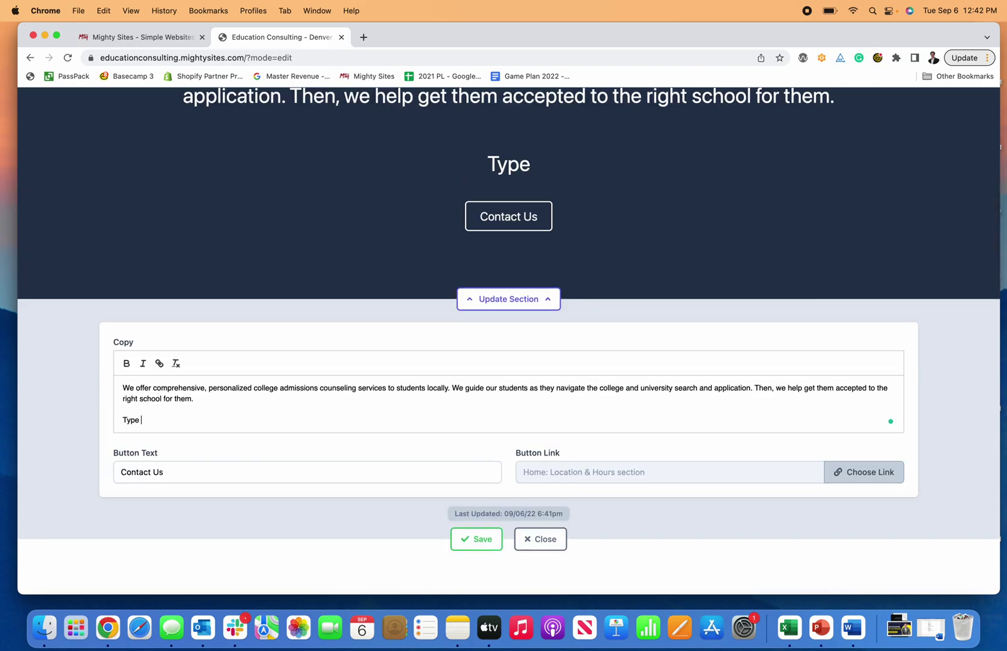
type("in more text.")
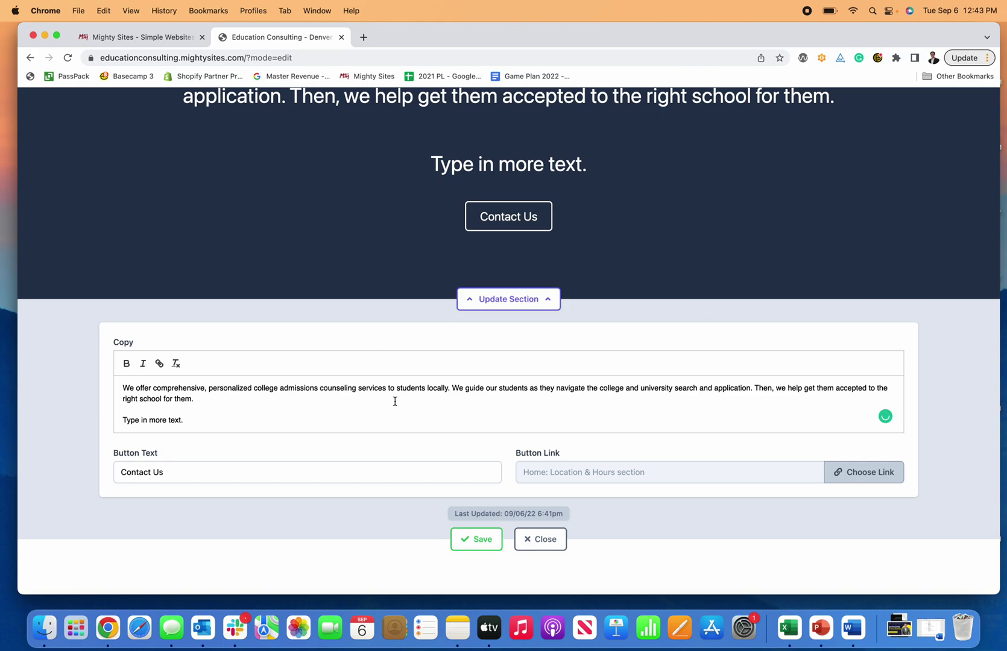
left_click_drag(222, 409, 97, 420)
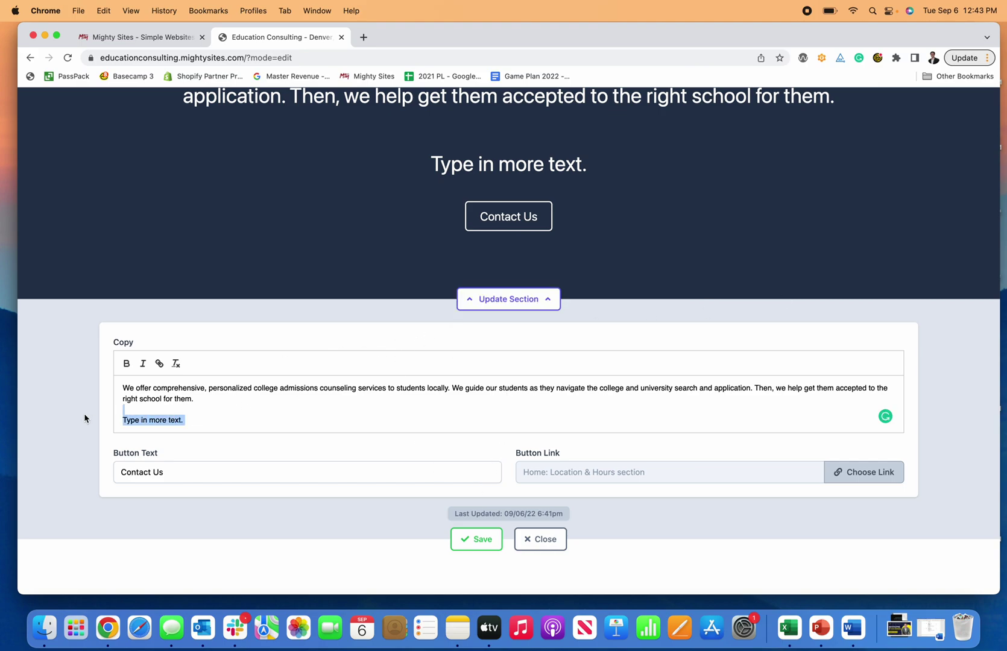
key("BackSpace")
key("BackSpace")
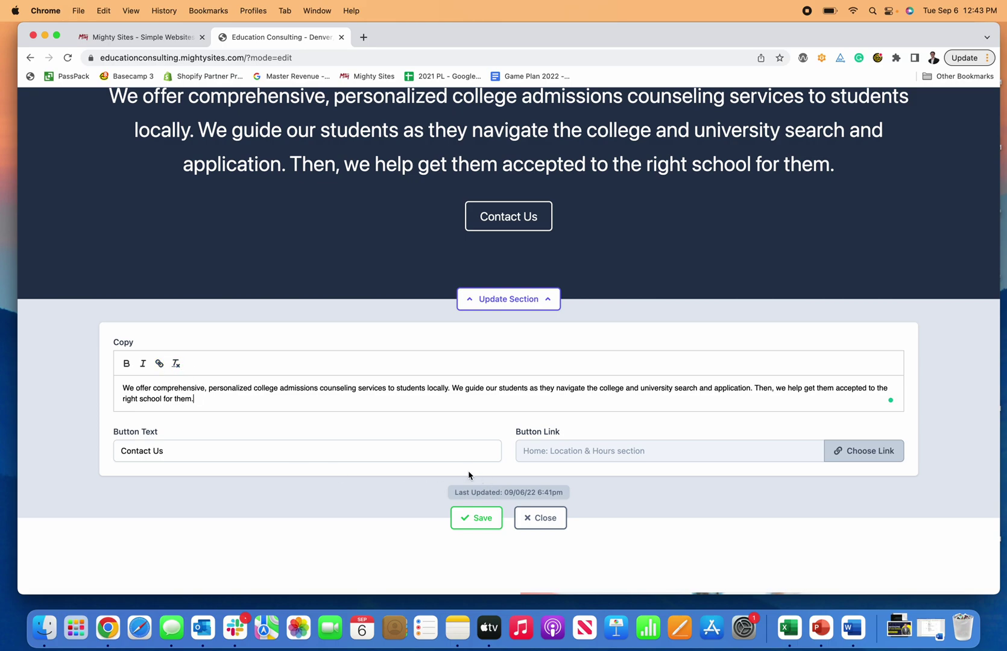
left_click(478, 527)
Step: Set the Contact Us button's link to the Click to Call action and save the section
left_click(847, 458)
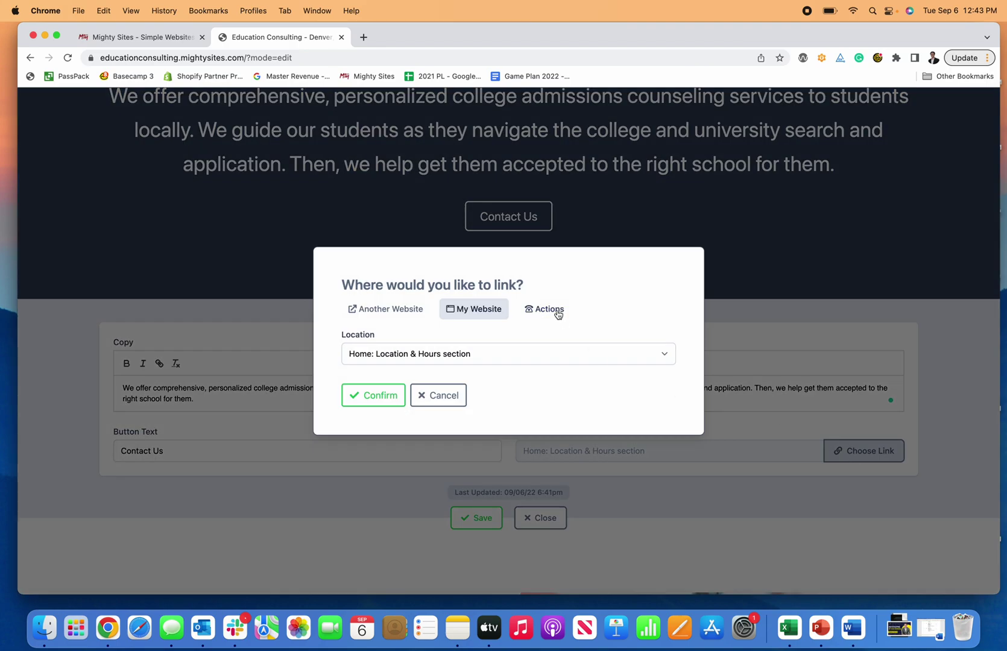
left_click(403, 312)
left_click(469, 306)
left_click(473, 355)
left_click(483, 354)
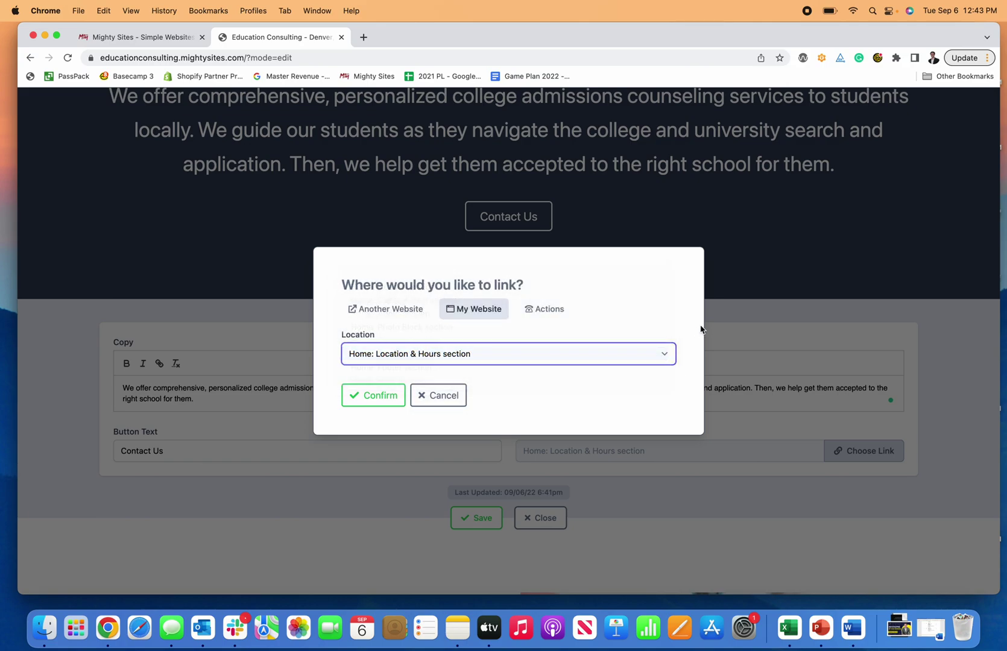
left_click(524, 309)
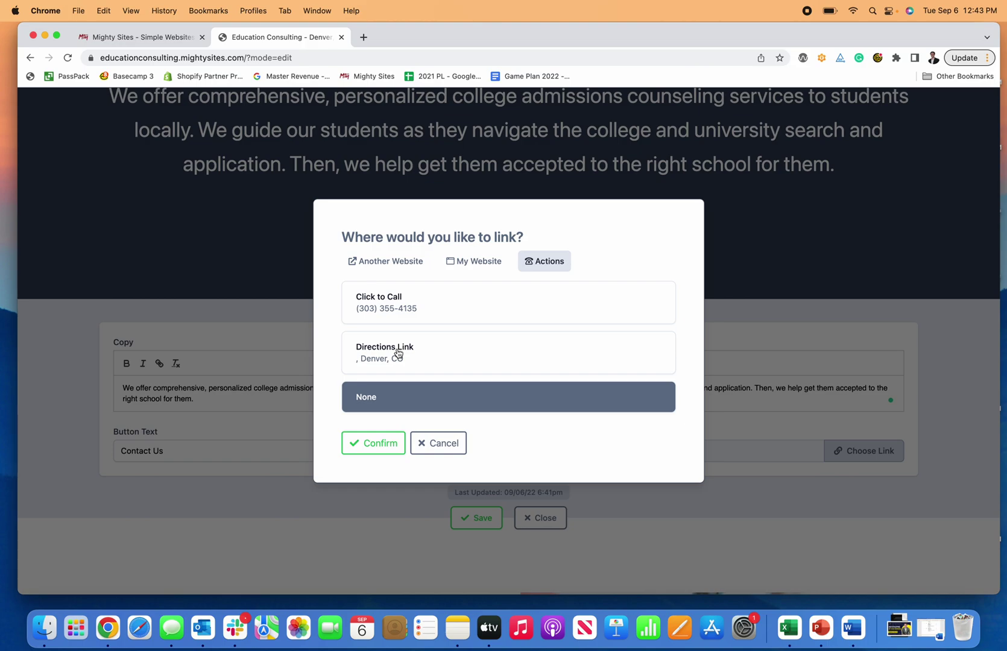
scroll(416, 341, "up", 2)
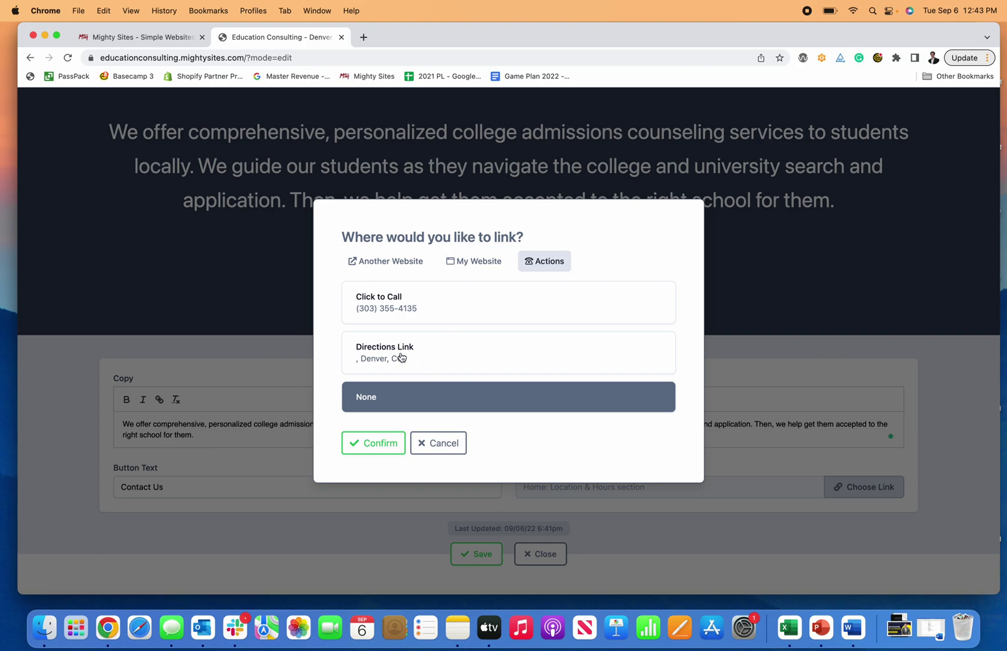
left_click(414, 305)
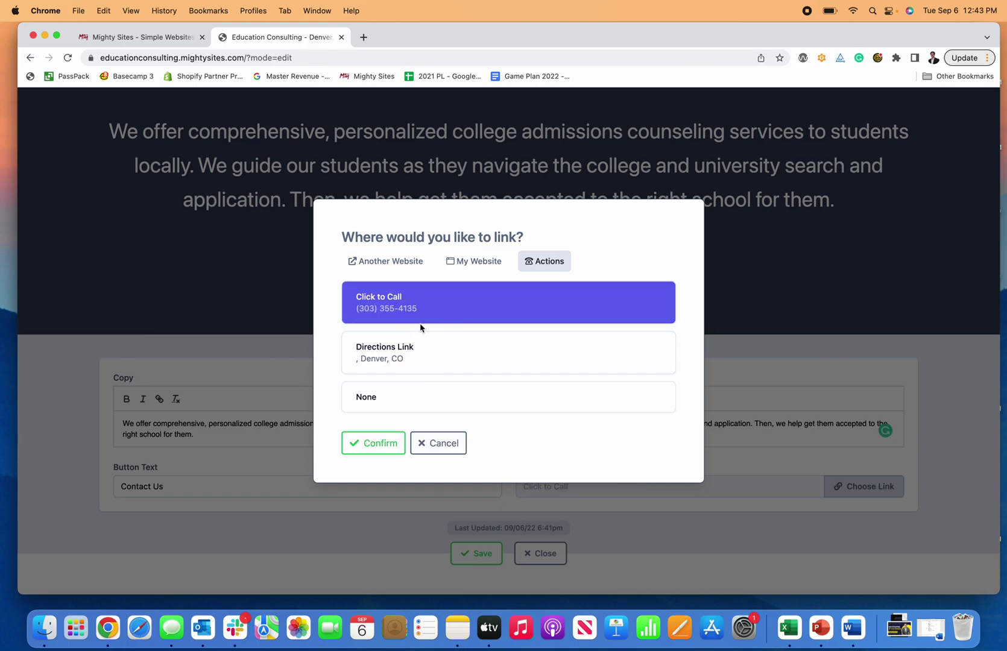
left_click(385, 442)
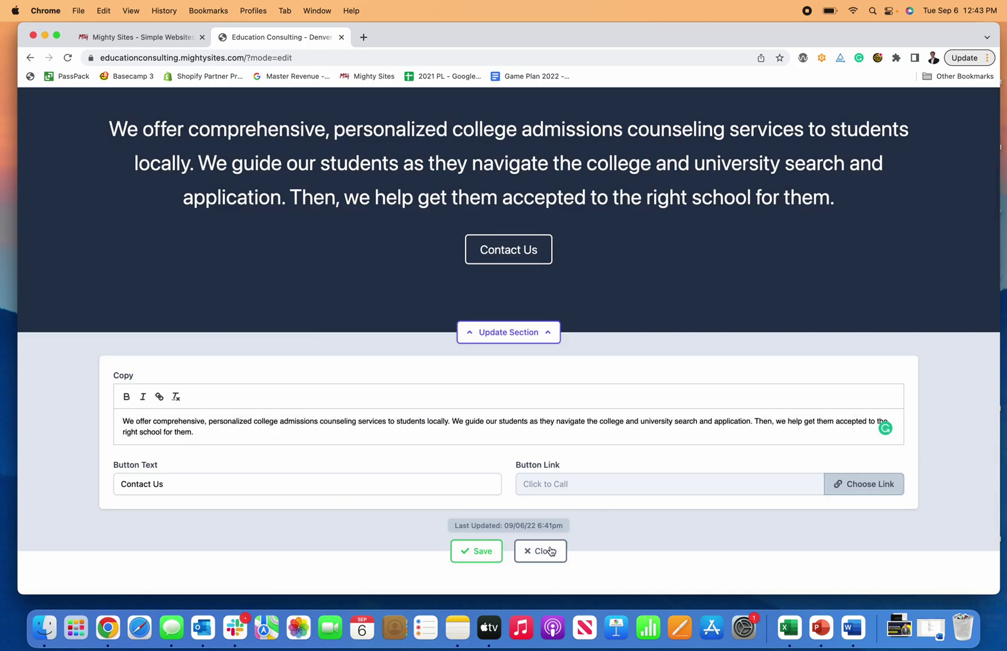
left_click(464, 552)
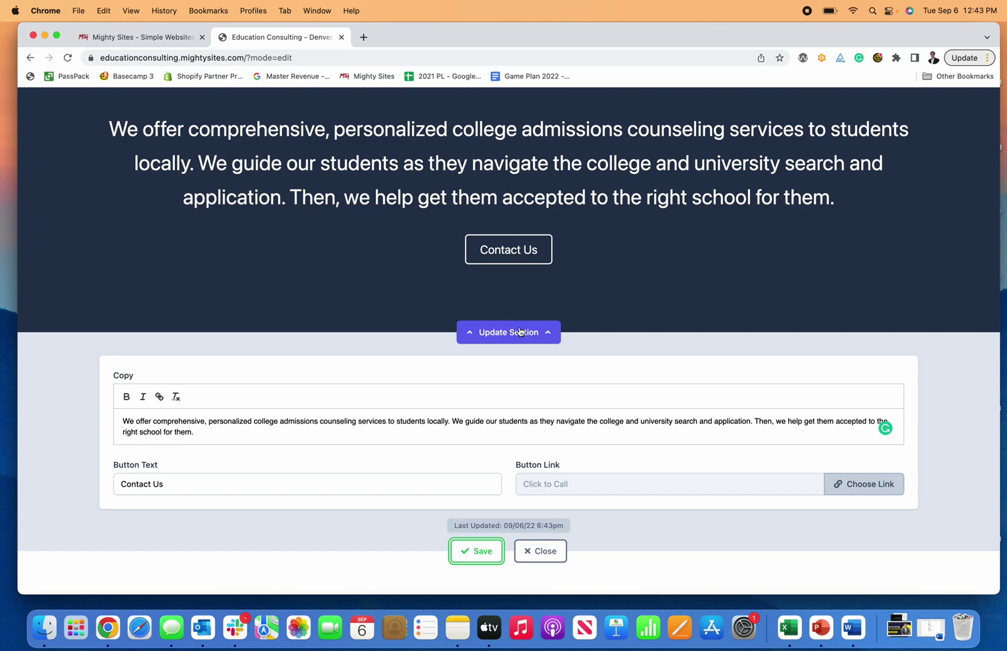
left_click(363, 37)
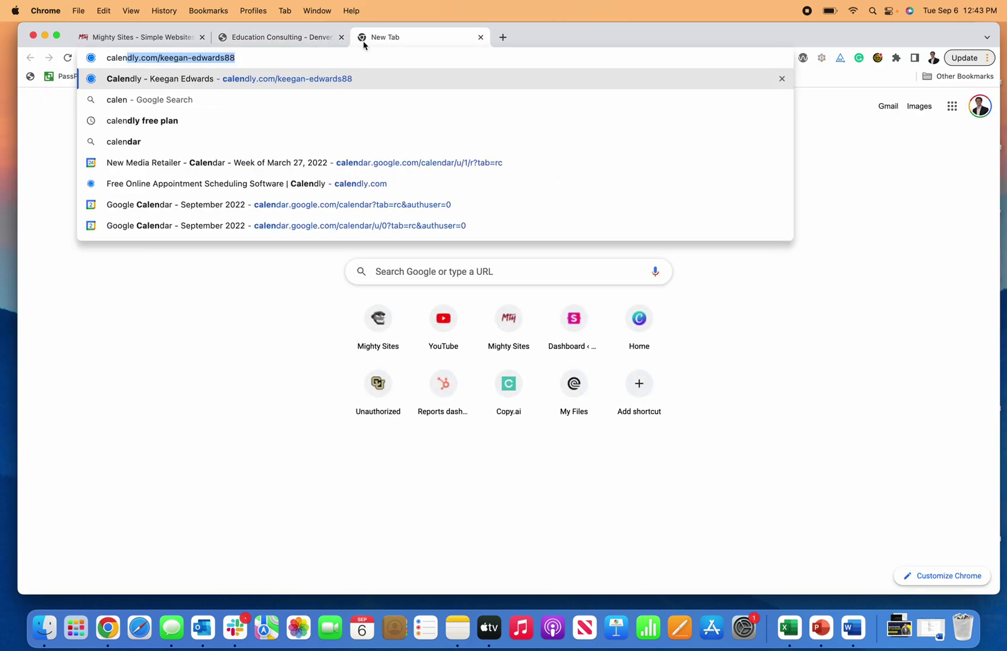
Step: Load the public Calendly page, preview the 30-minute Service Appointment, then select the page's web address
key("Return")
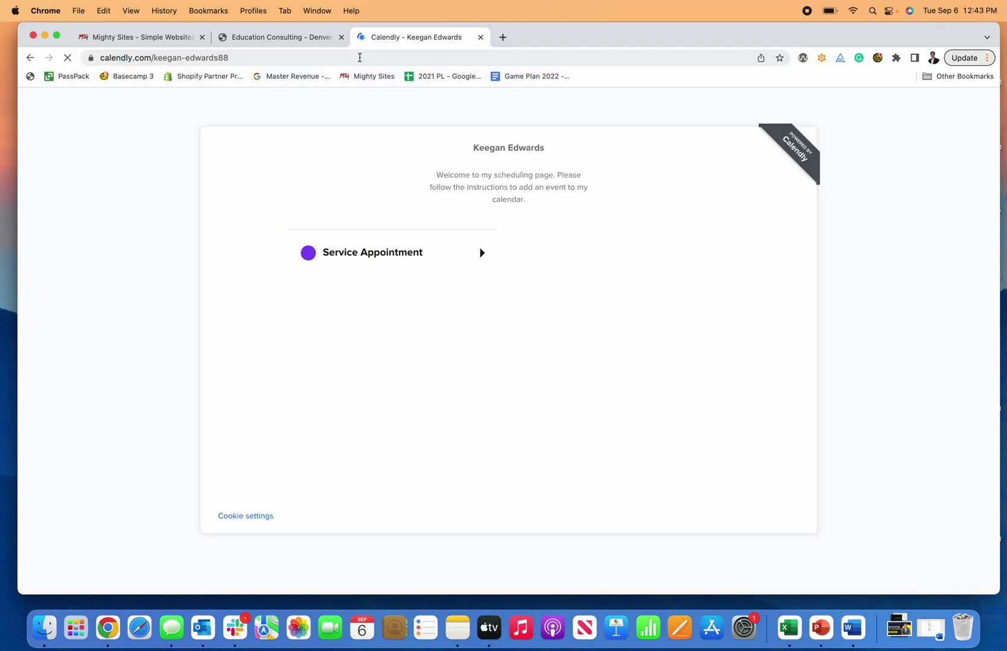
left_click(439, 243)
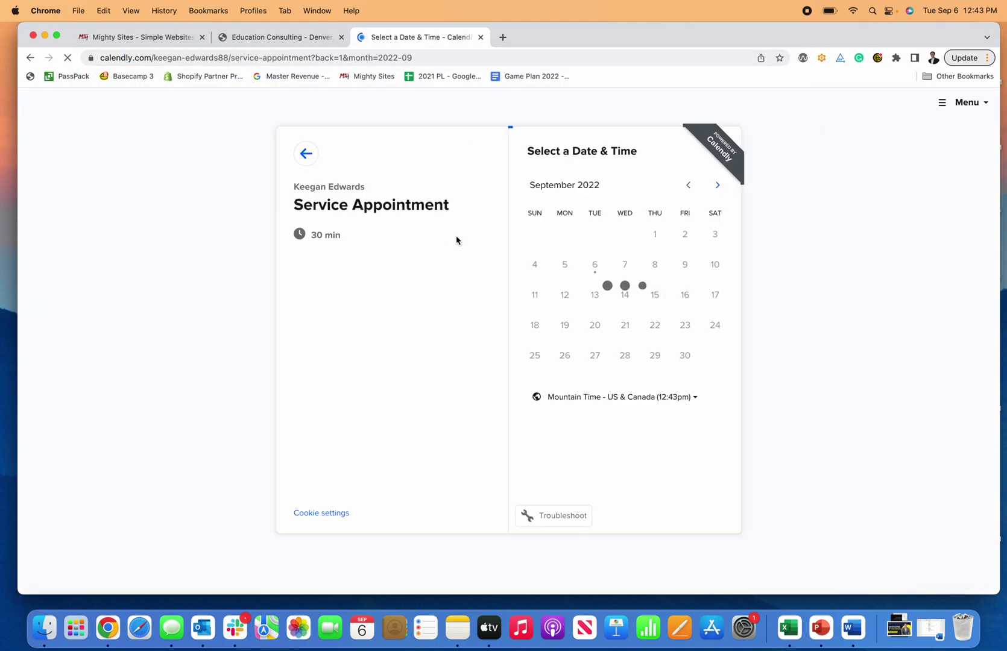
left_click(27, 57)
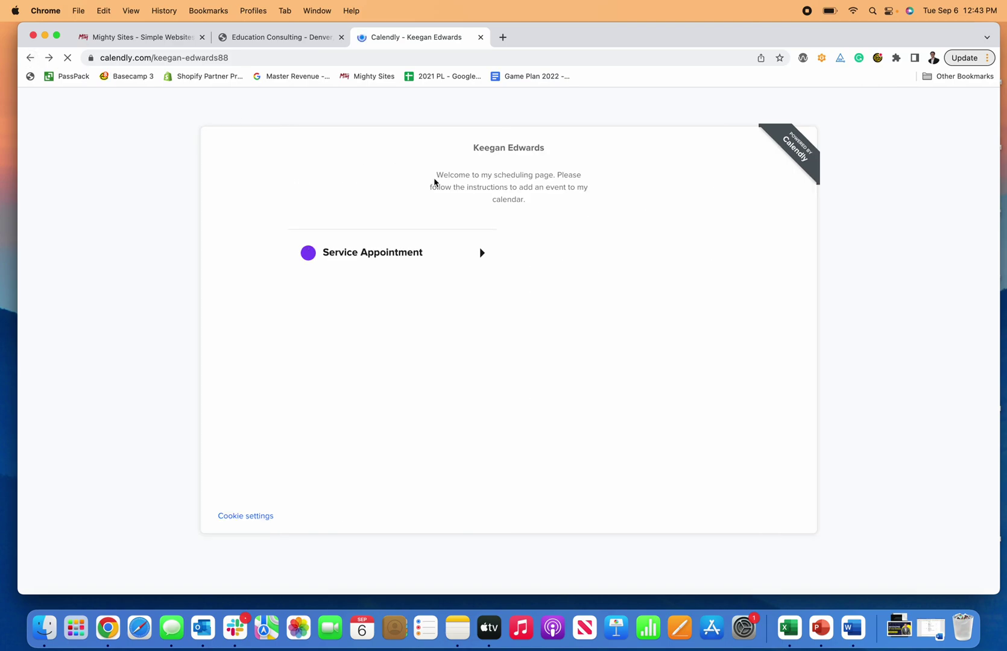
left_click(294, 59)
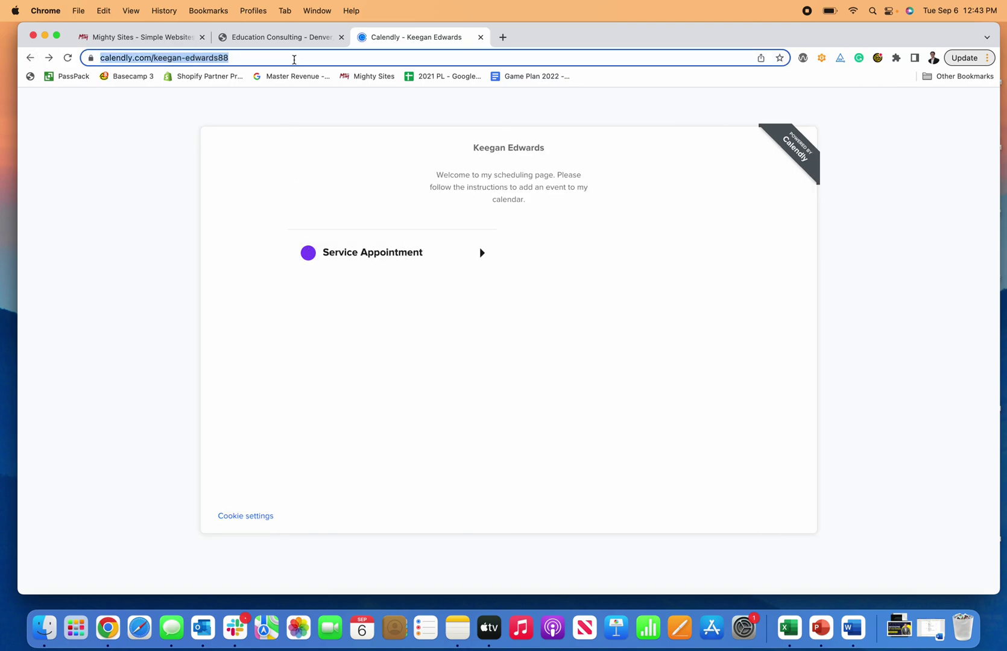
Step: Back in the site editor, relabel the Contact Us hero button as 'Book Consultation'
left_click(298, 47)
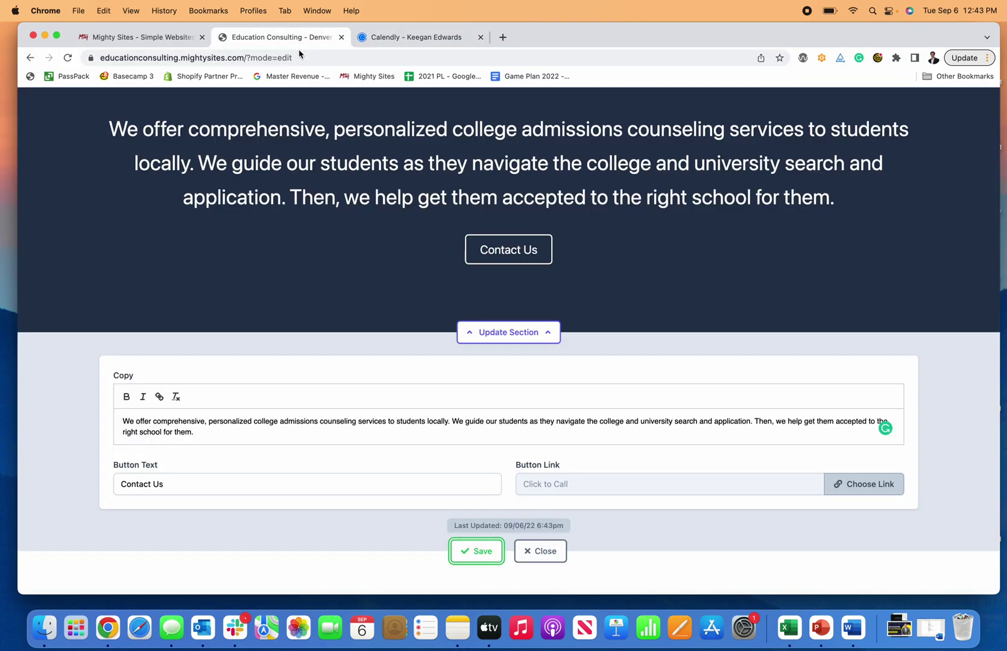
triple_click(362, 484)
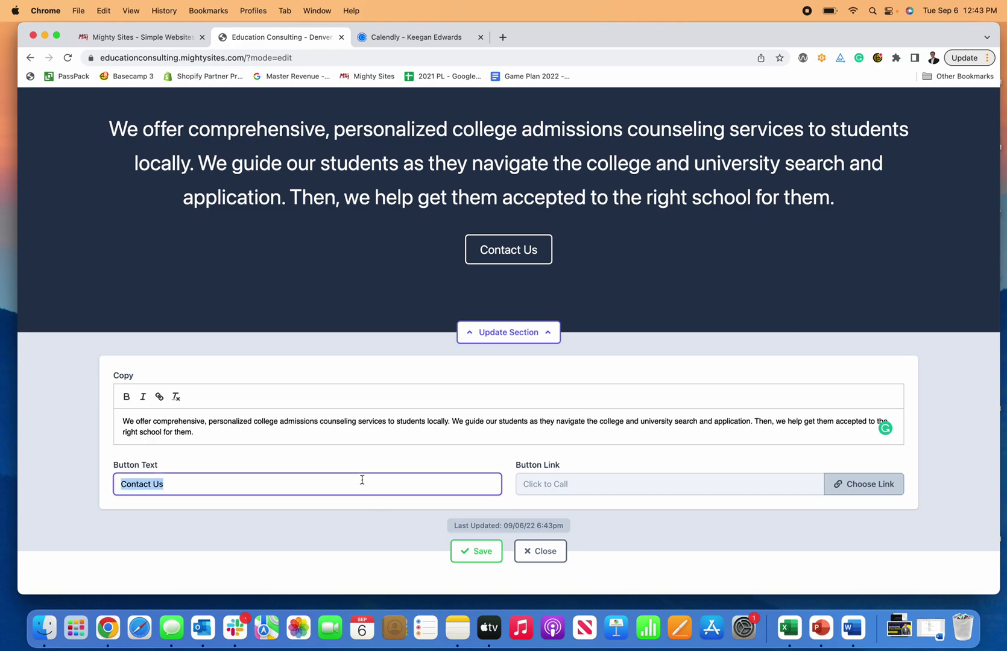
type("Book A")
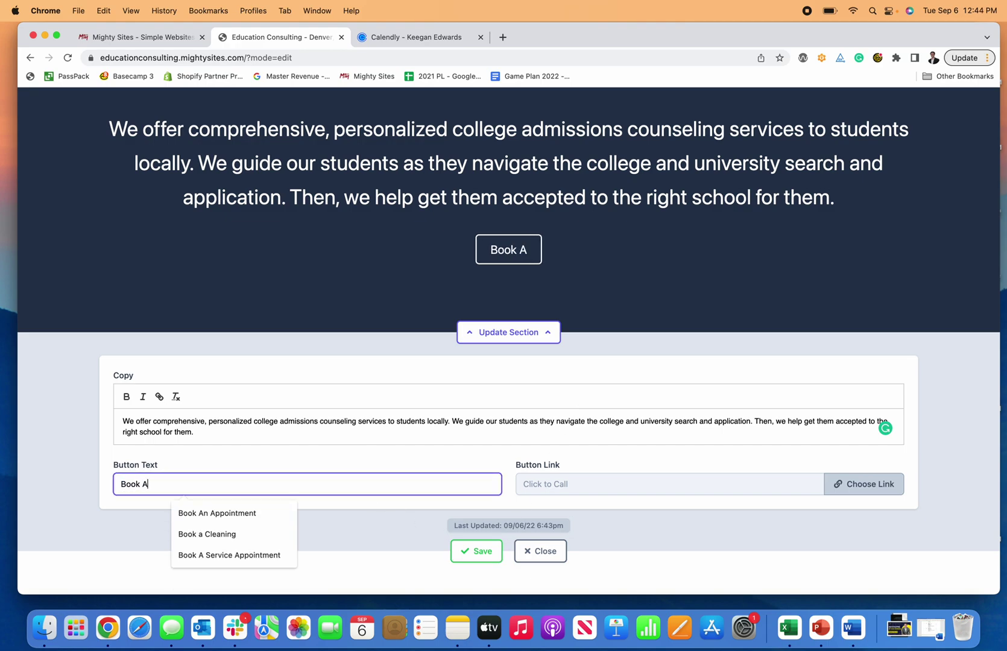
key("BackSpace")
type("Consultation")
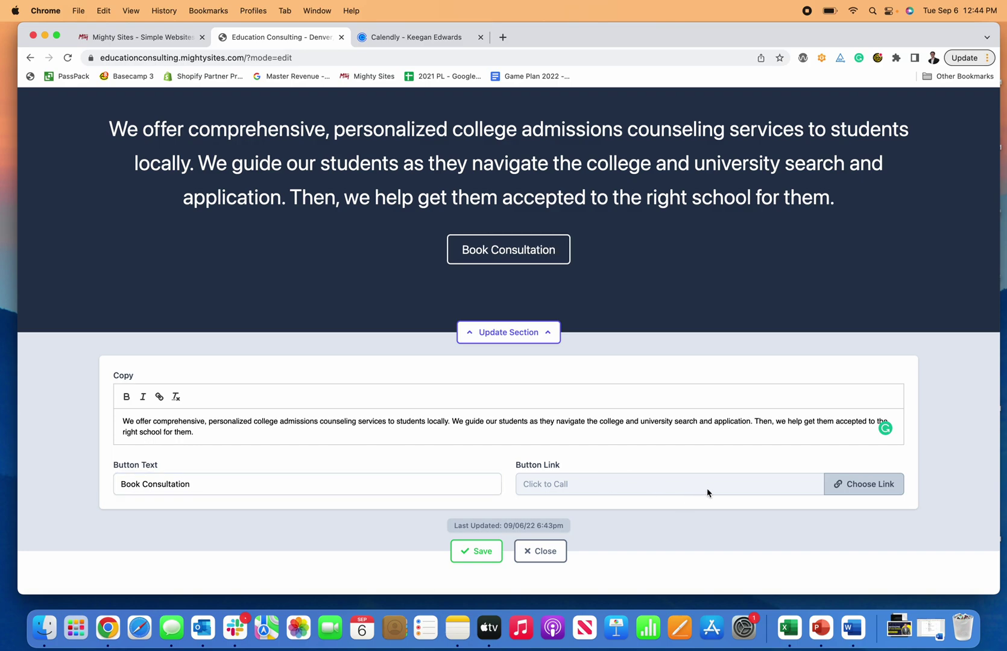
Step: Link the button to Another Website using the Calendly scheduling page address
left_click(868, 491)
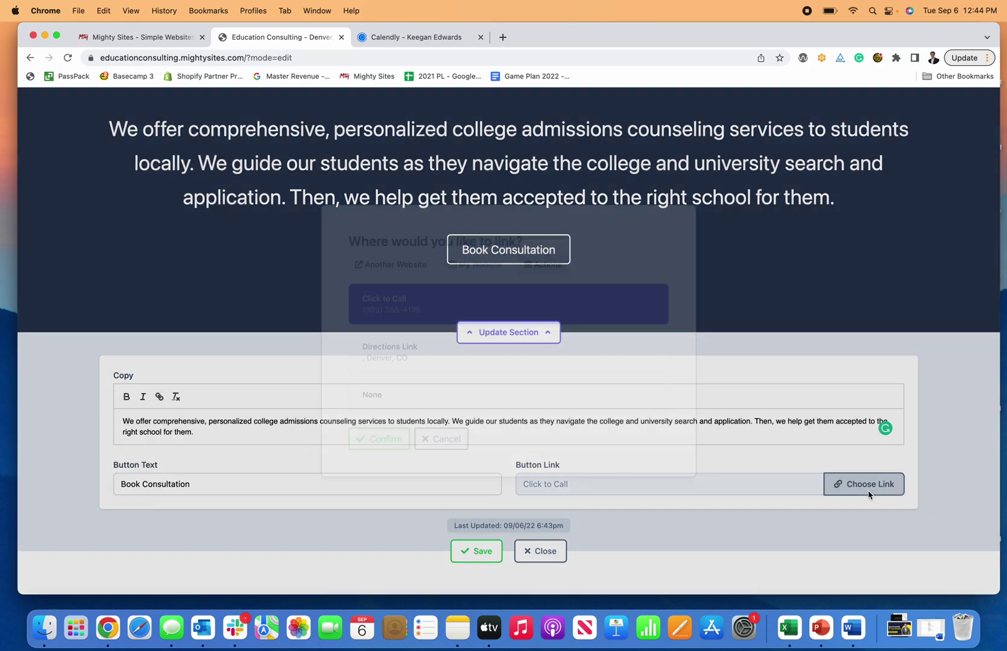
left_click(409, 266)
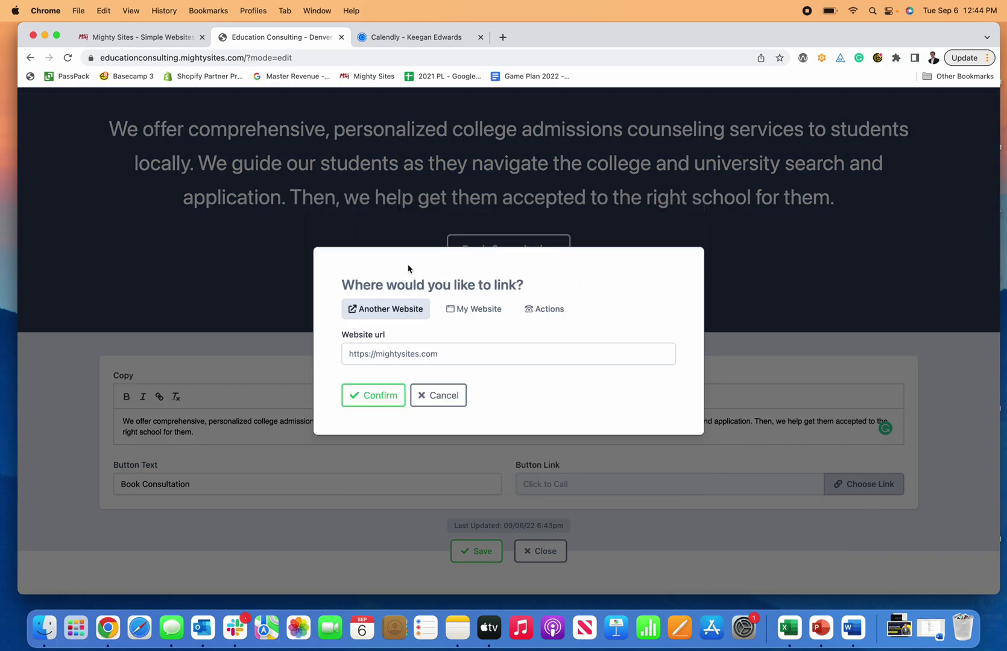
left_click(414, 353)
key("Down")
key("Return")
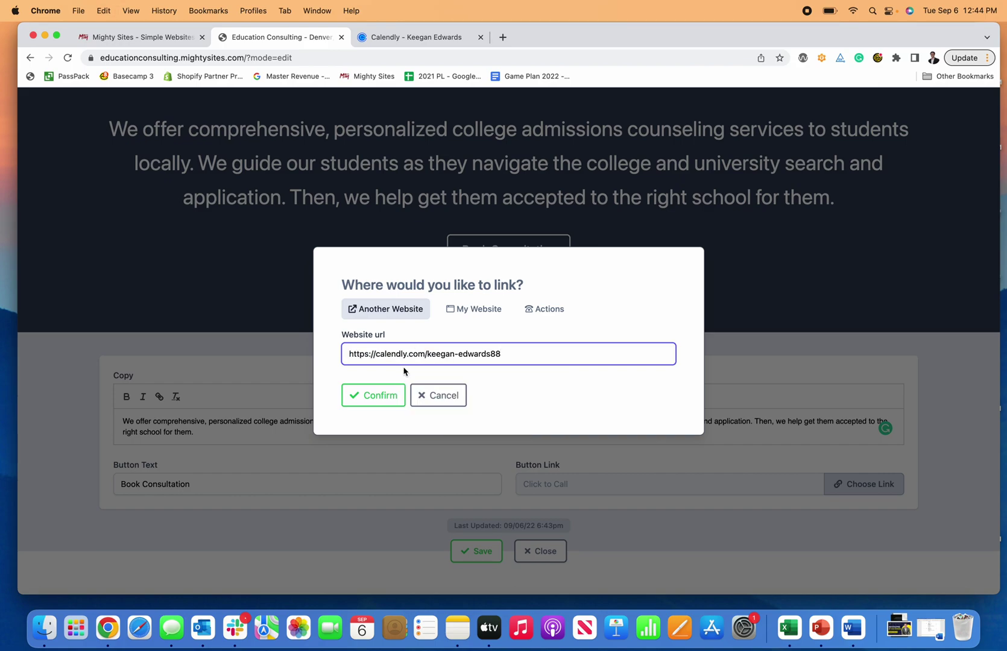
left_click(381, 396)
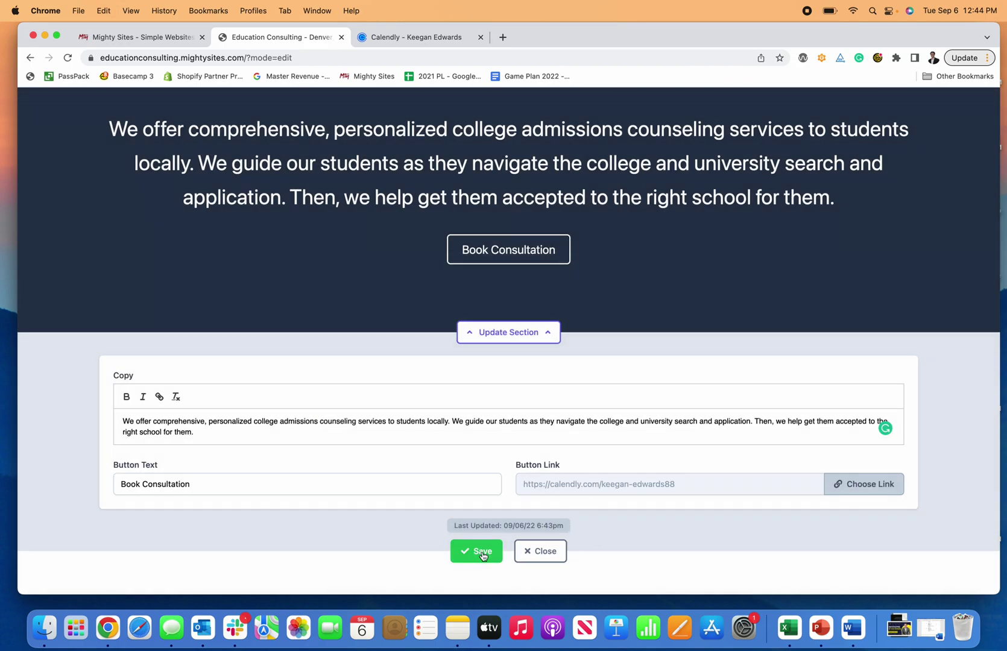
Step: Save the updated hero section, check the Calendly page, and close the editing panel
left_click(476, 551)
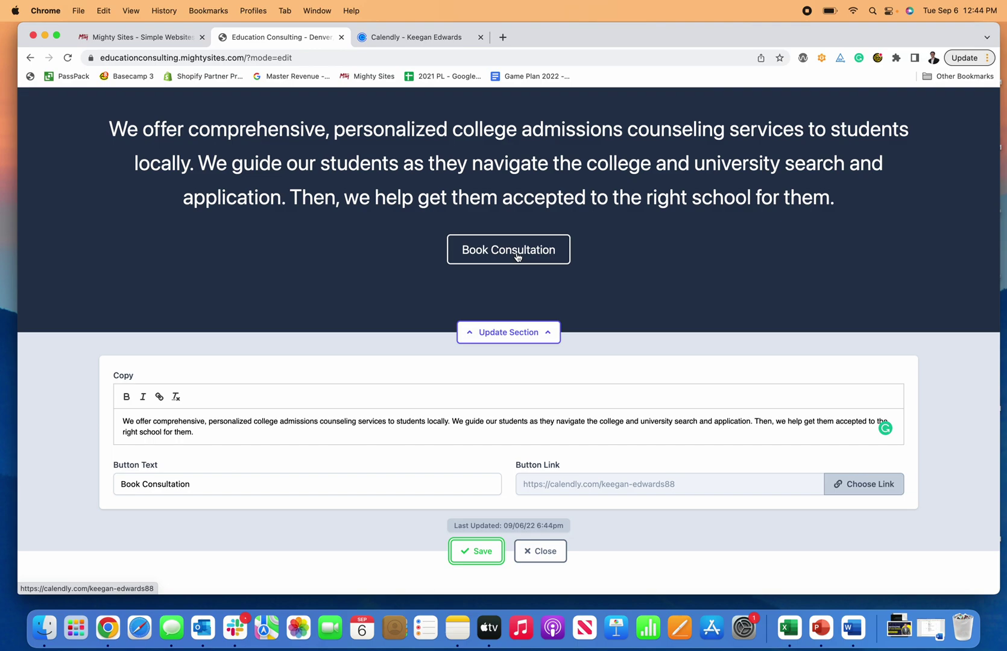
left_click(417, 37)
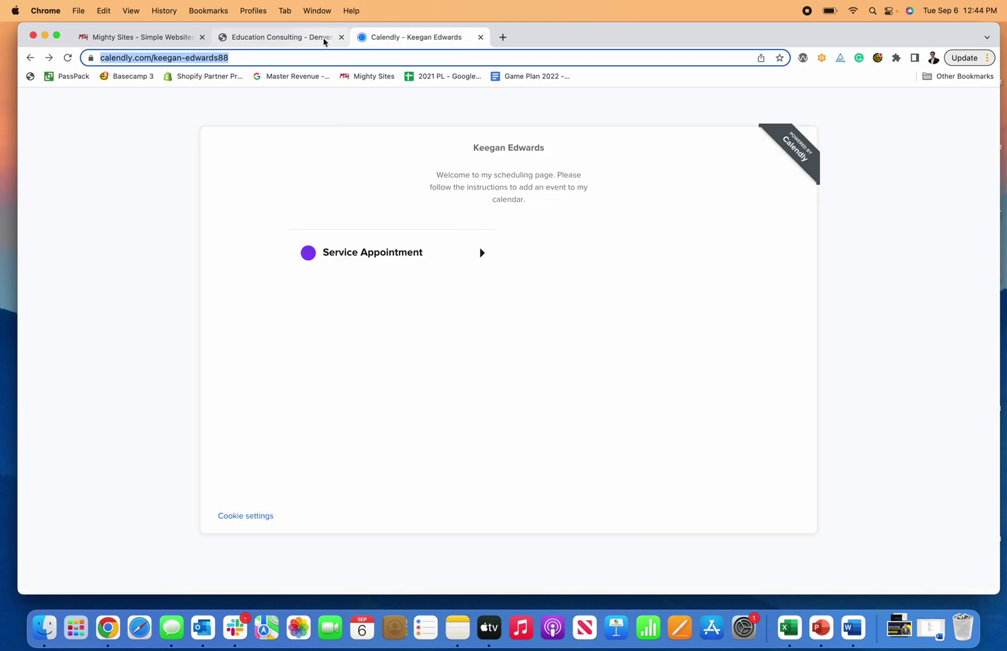
left_click(323, 38)
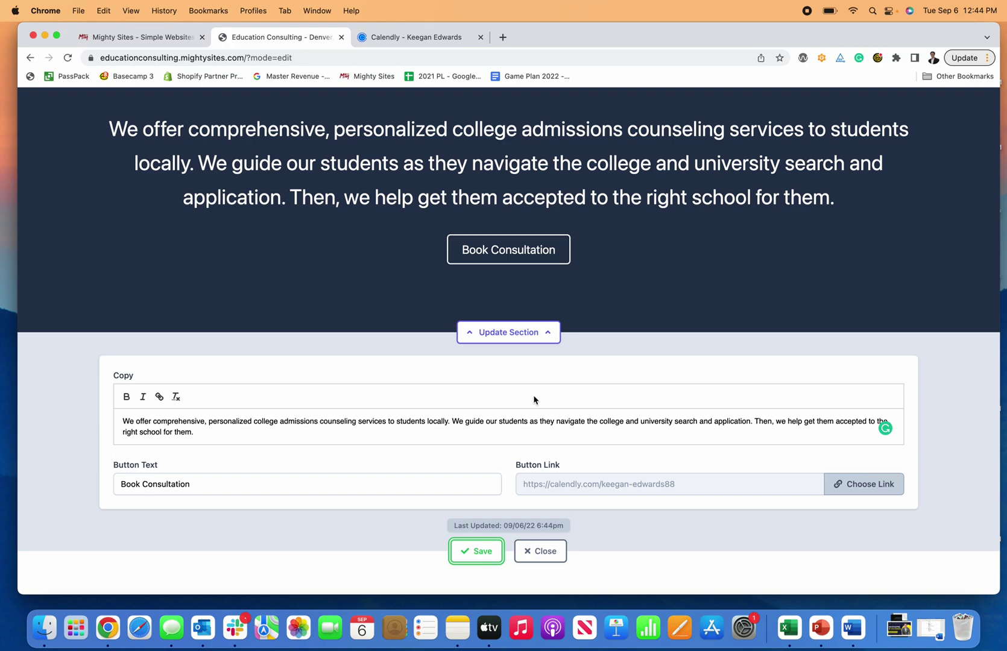
left_click(542, 554)
scroll(541, 302, "down", 2)
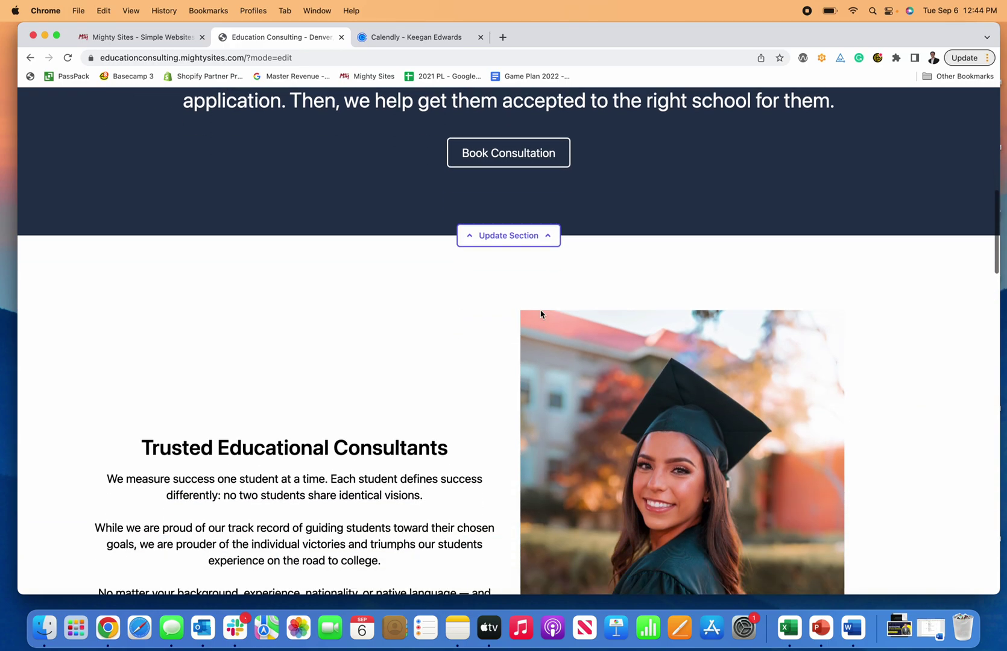
scroll(541, 314, "down", 10)
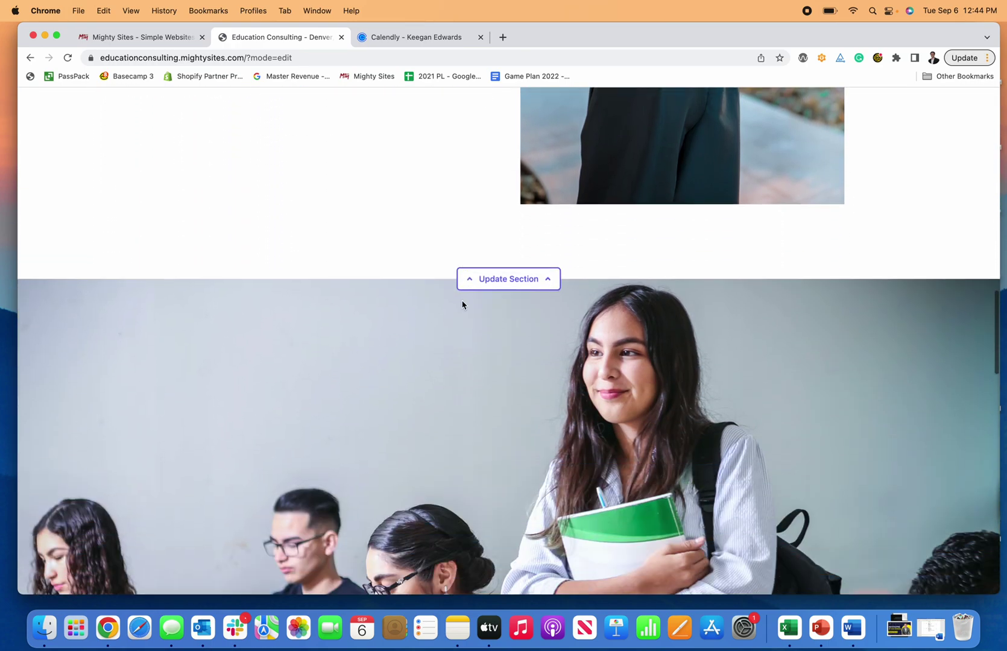
scroll(463, 305, "down", 8)
scroll(463, 305, "up", 7)
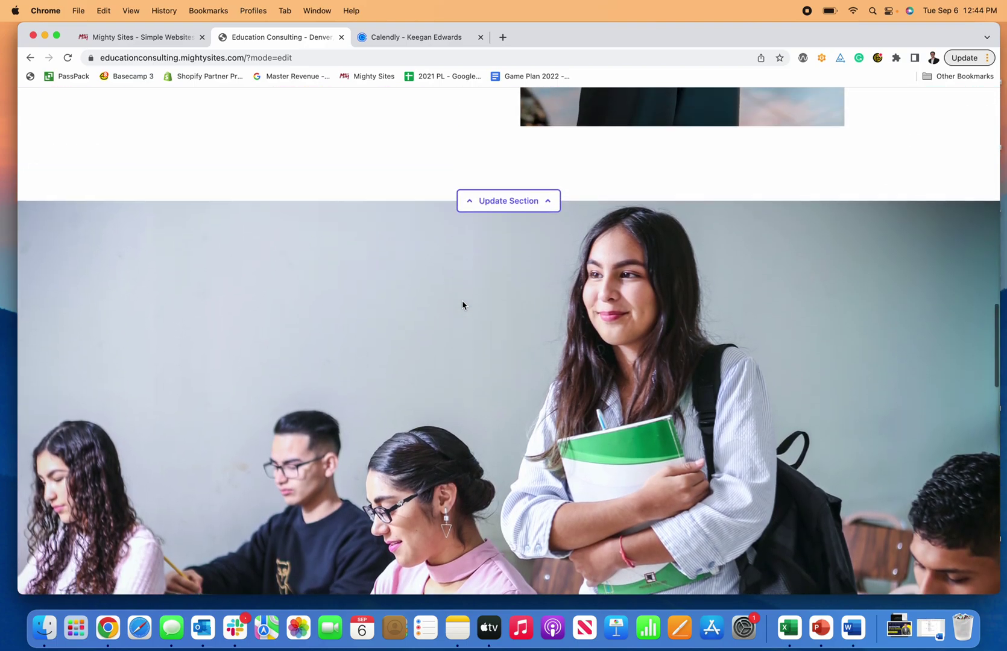
scroll(462, 301, "up", 10)
scroll(462, 302, "down", 20)
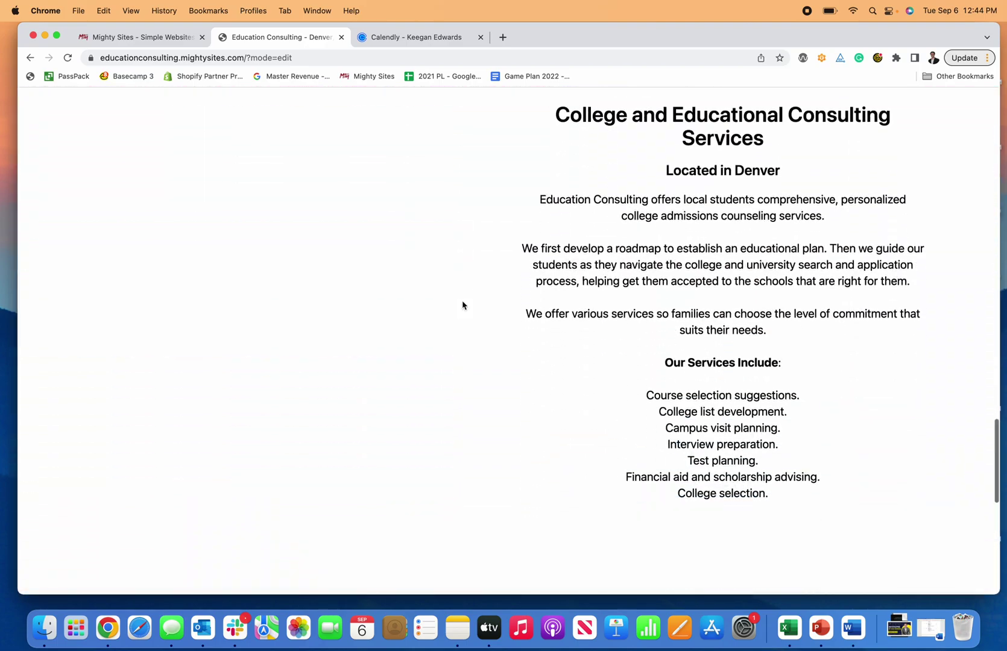
scroll(742, 361, "down", 1)
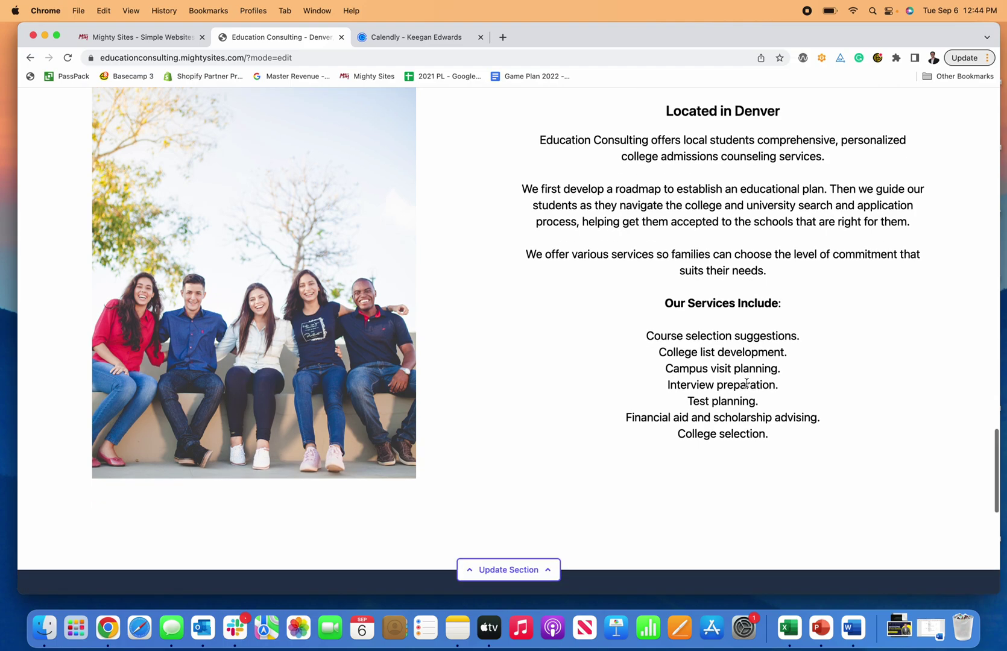
scroll(747, 384, "up", 1)
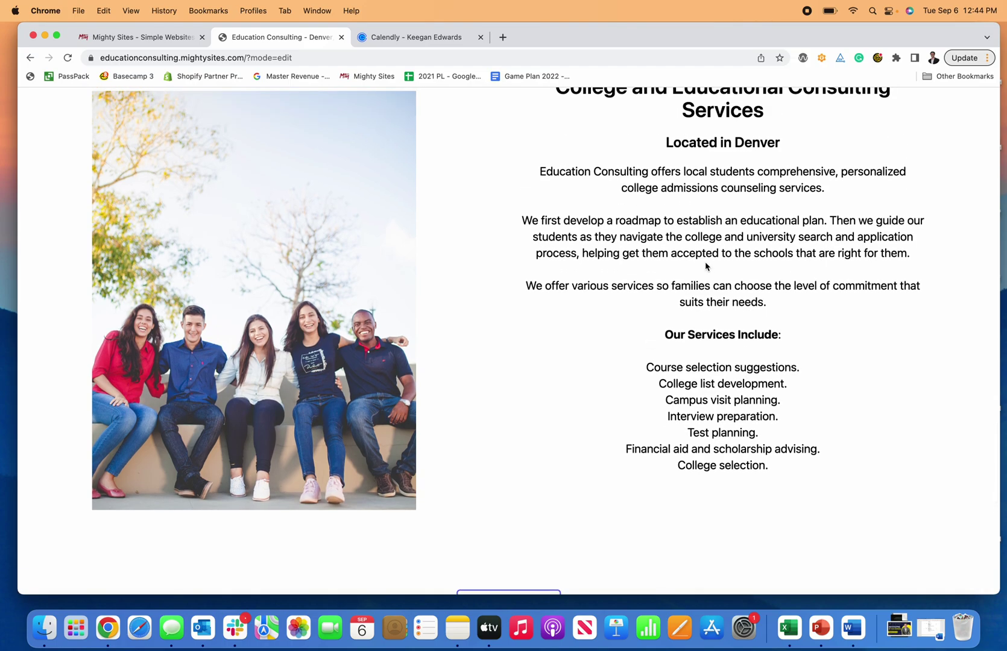
scroll(710, 296, "down", 2)
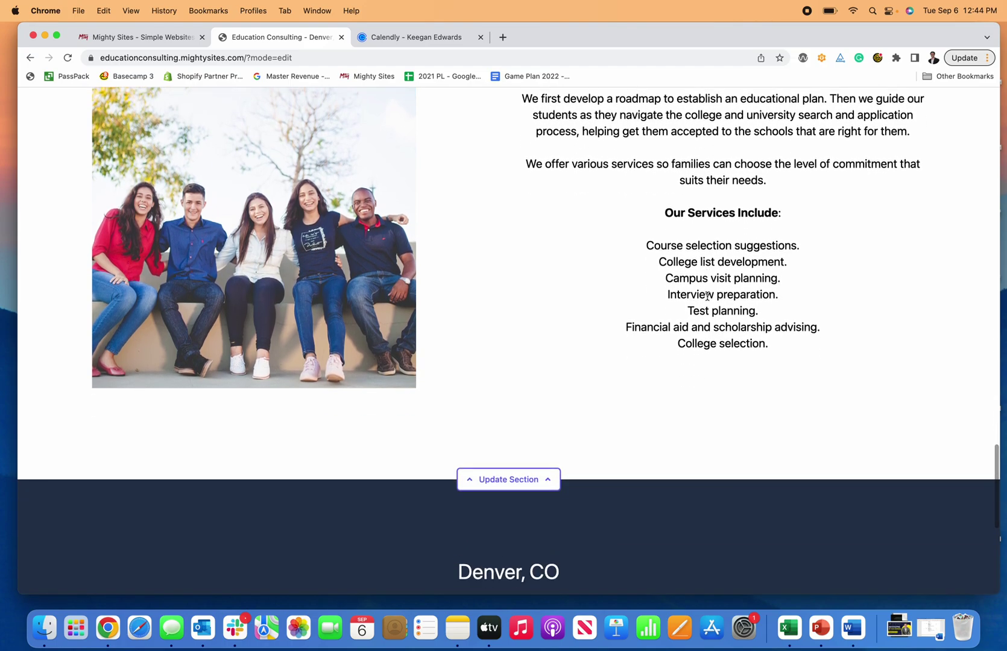
scroll(709, 299, "down", 4)
scroll(709, 299, "down", 2)
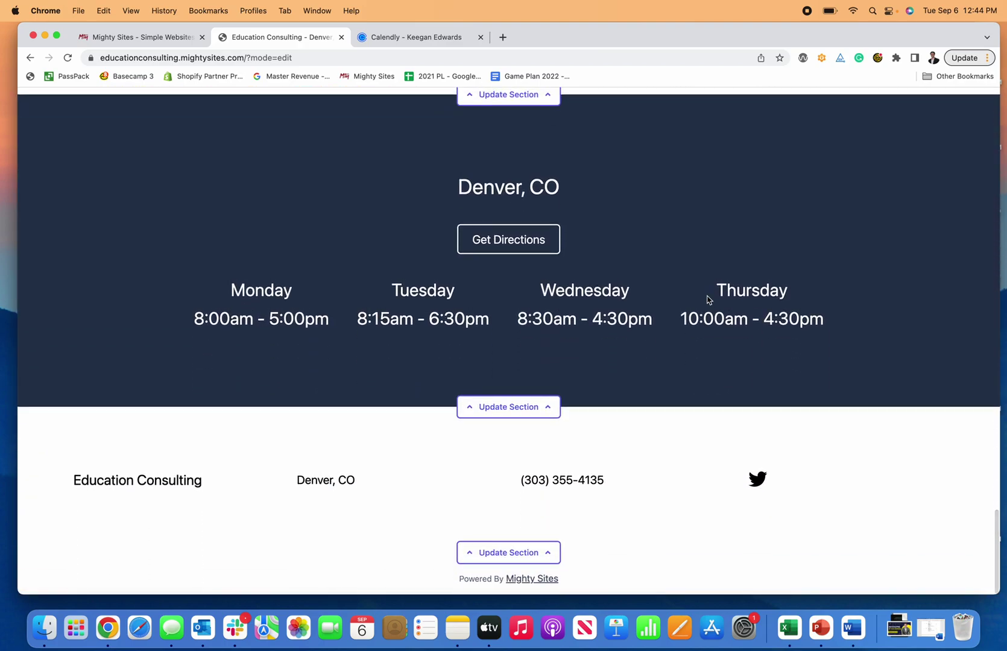
scroll(709, 299, "up", 10)
scroll(708, 296, "up", 15)
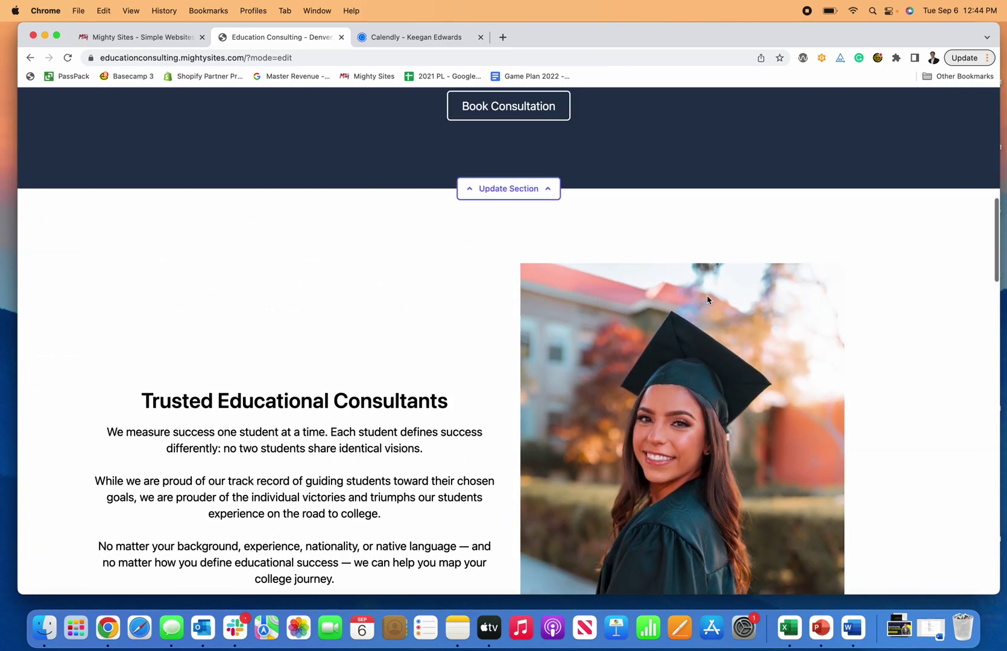
scroll(711, 298, "up", 2)
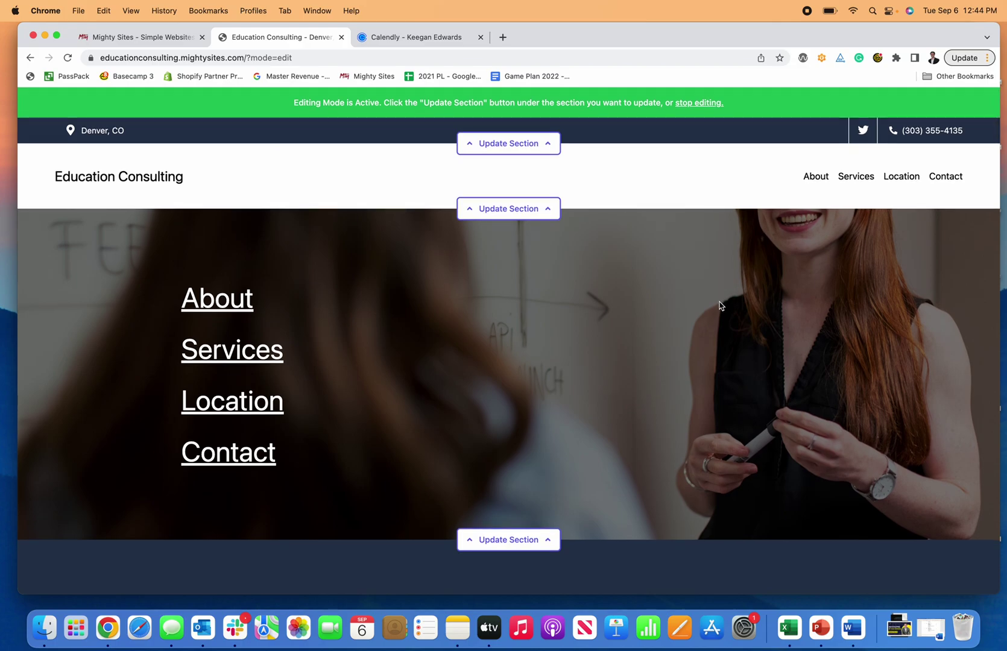
scroll(651, 217, "down", 10)
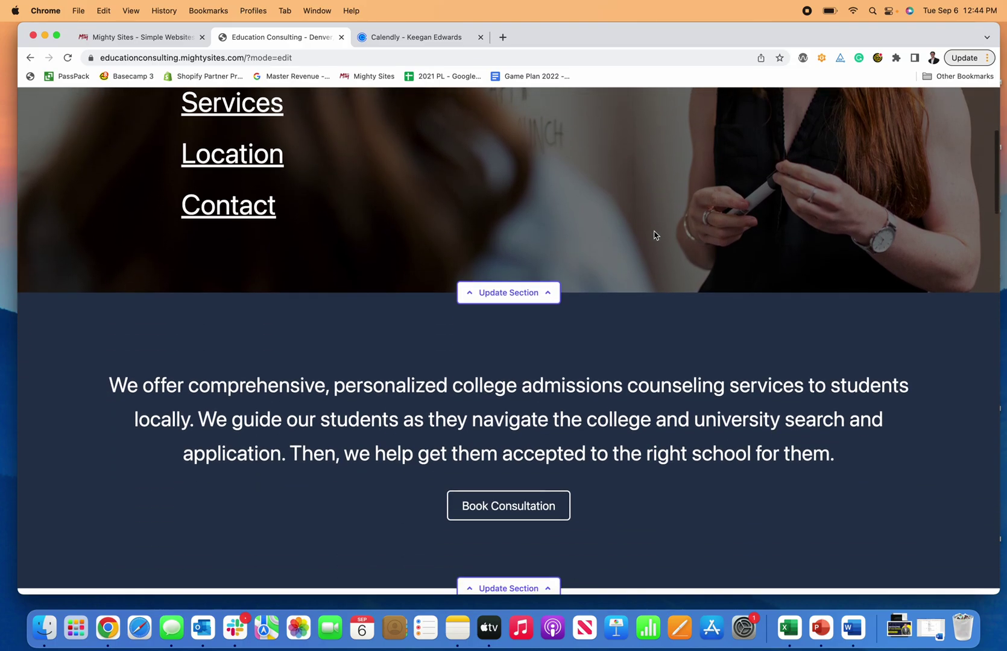
scroll(655, 234, "down", 3)
scroll(655, 231, "up", 12)
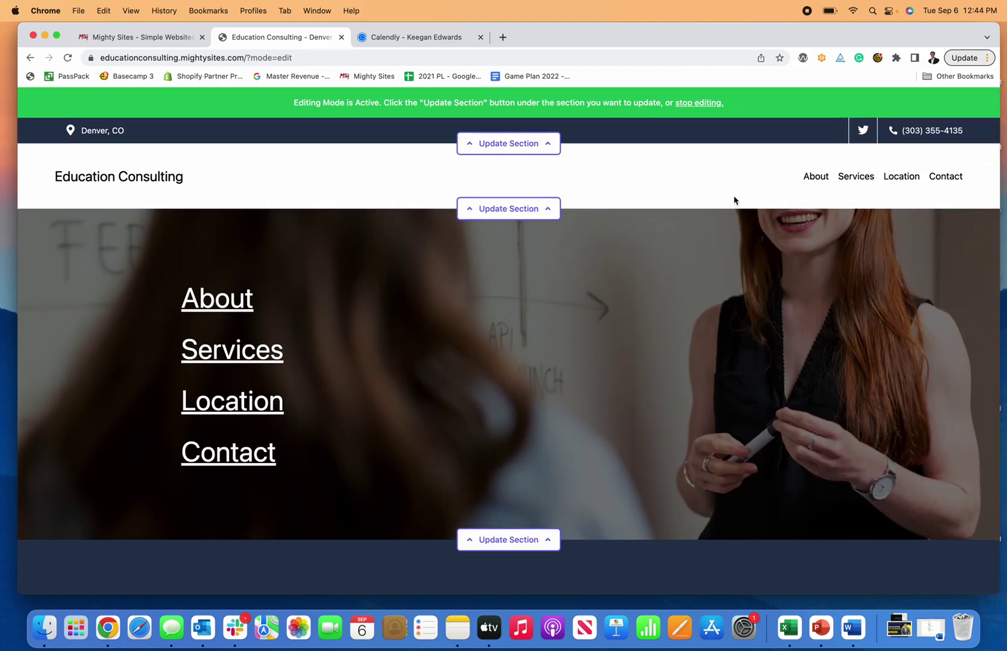
Step: Stop editing, open the Site Dashboard, view Connect a domain, then return to the dashboard
left_click(691, 103)
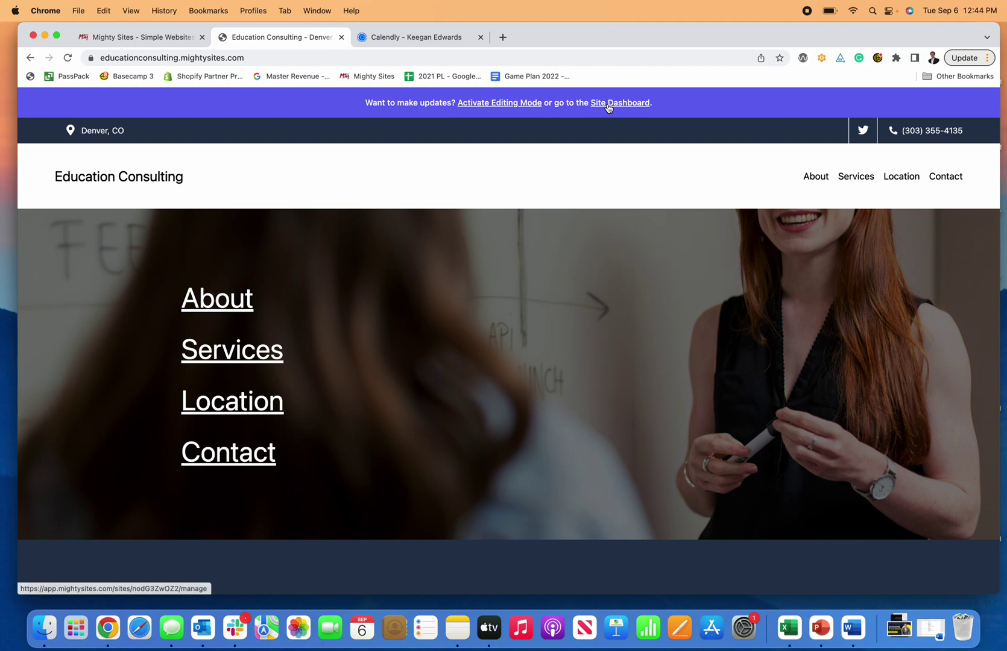
left_click(609, 103)
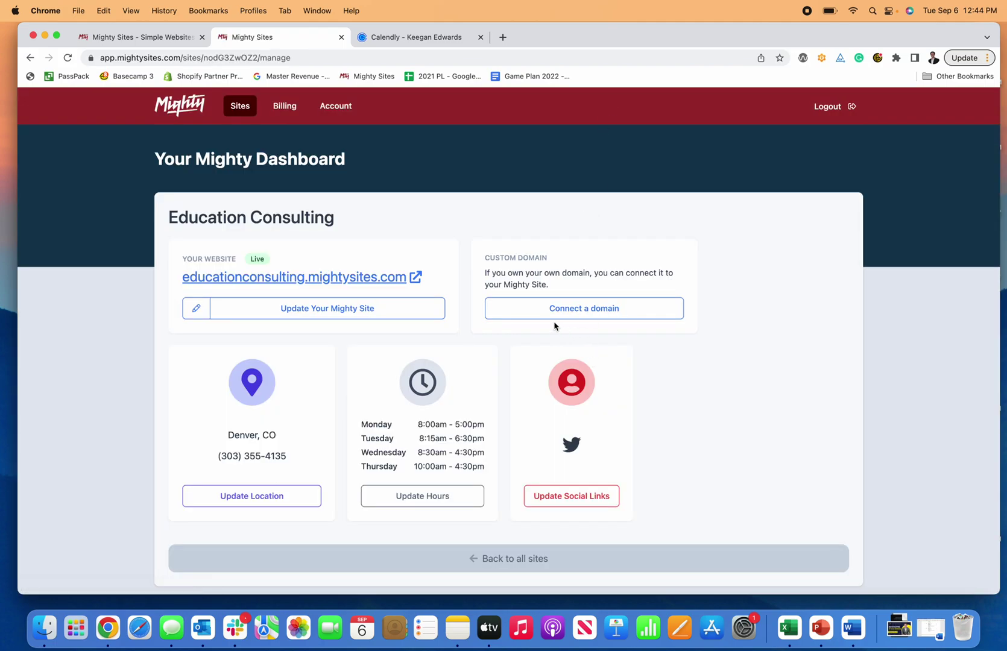
left_click(567, 315)
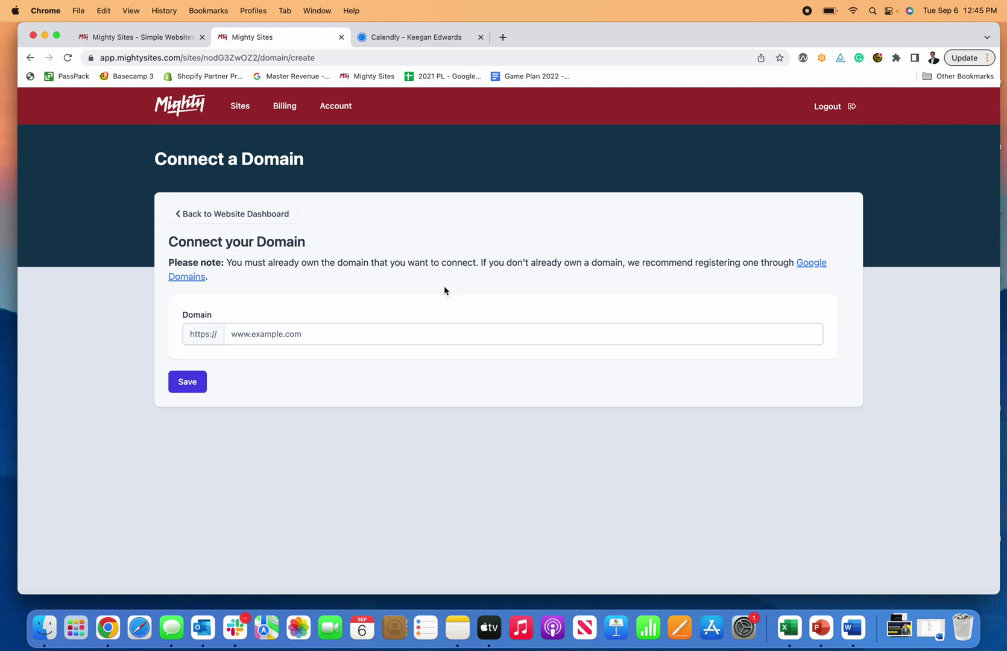
left_click(264, 215)
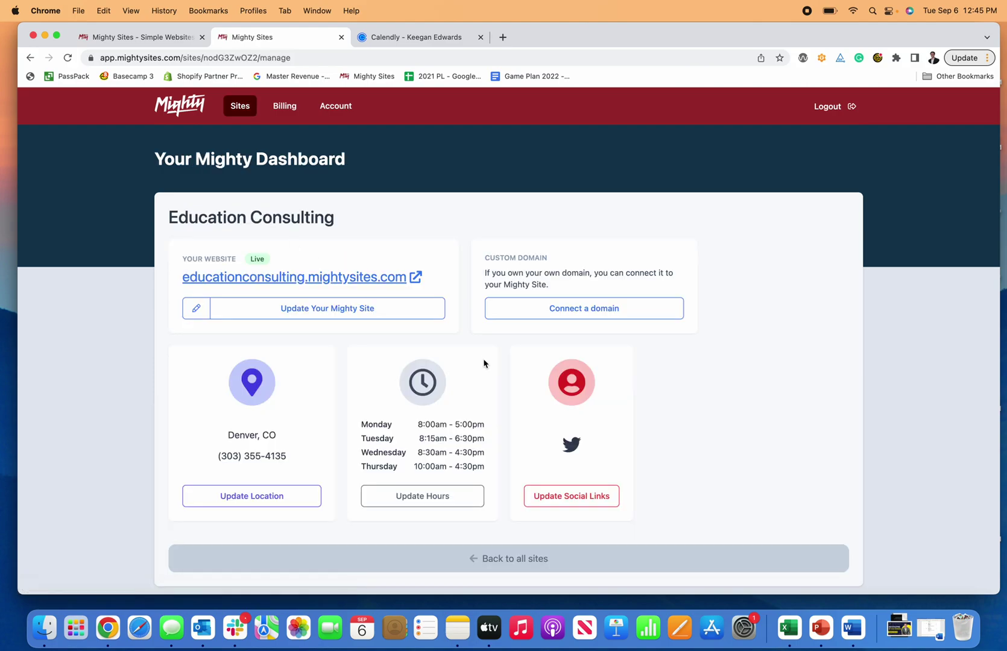